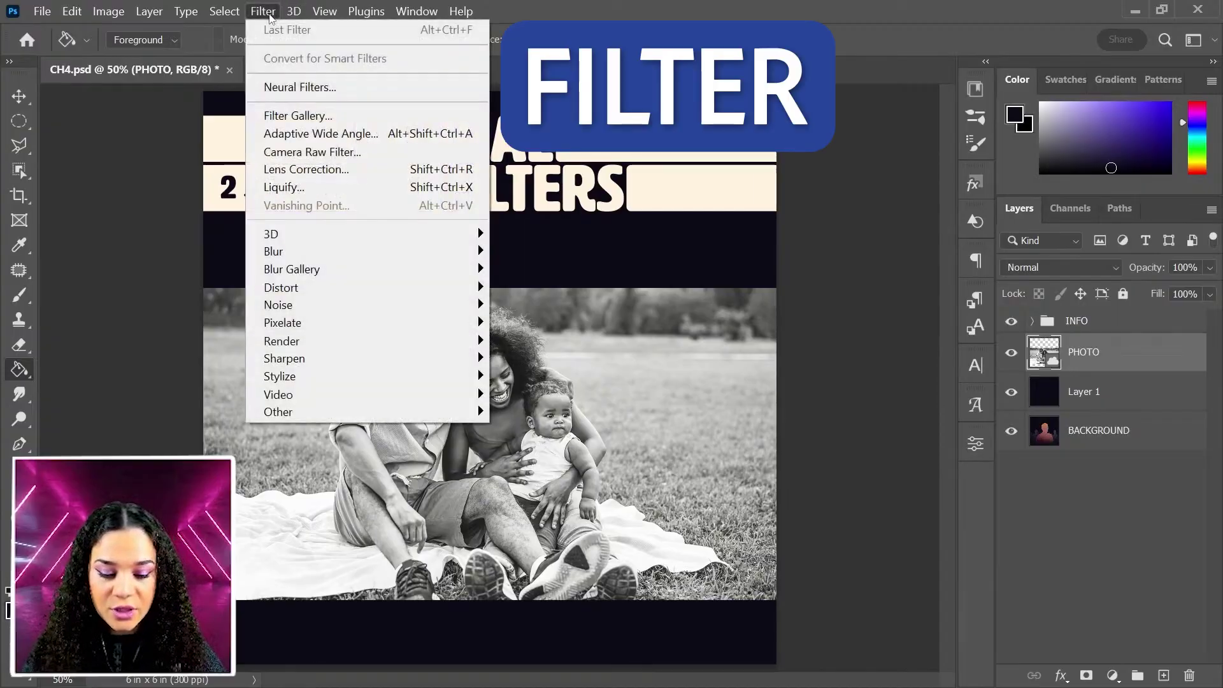
Open Filter > Neural Filters on the family photo and browse the filter list down to Colorize.
{"action": "left_click", "coordinate": [306, 85]}
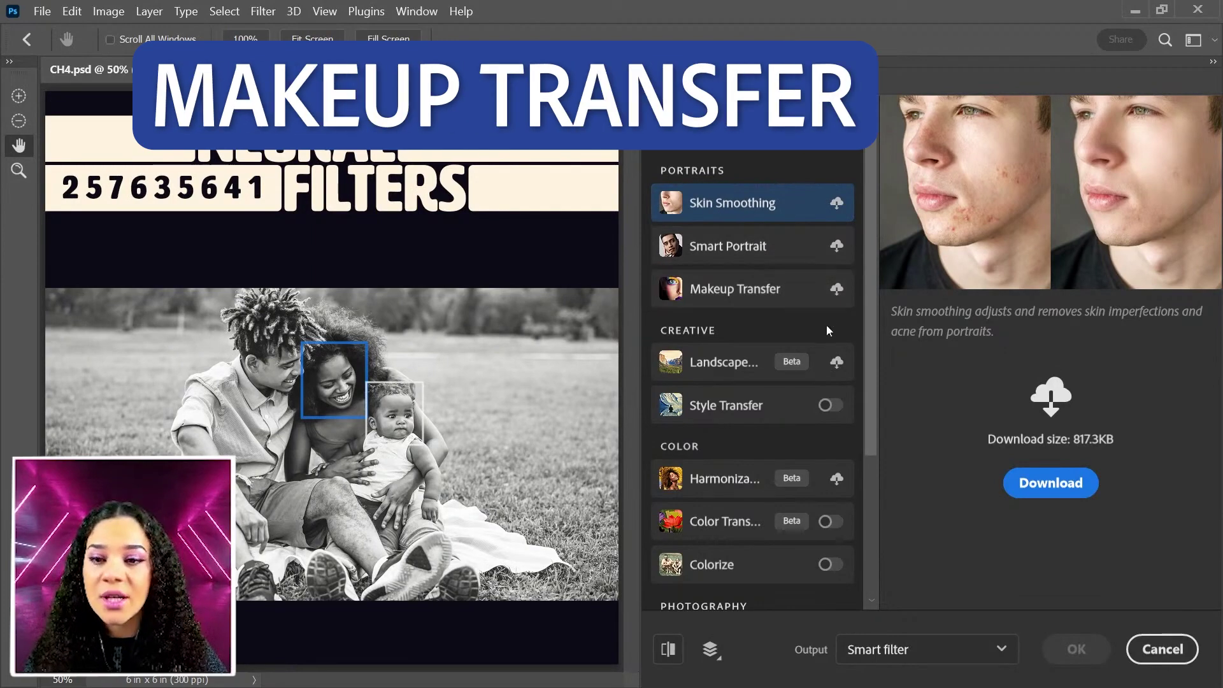
{"action": "scroll", "coordinate": [784, 478], "scroll_direction": "down", "scroll_amount": 3}
{"action": "scroll", "coordinate": [784, 494], "scroll_direction": "up", "scroll_amount": 3}
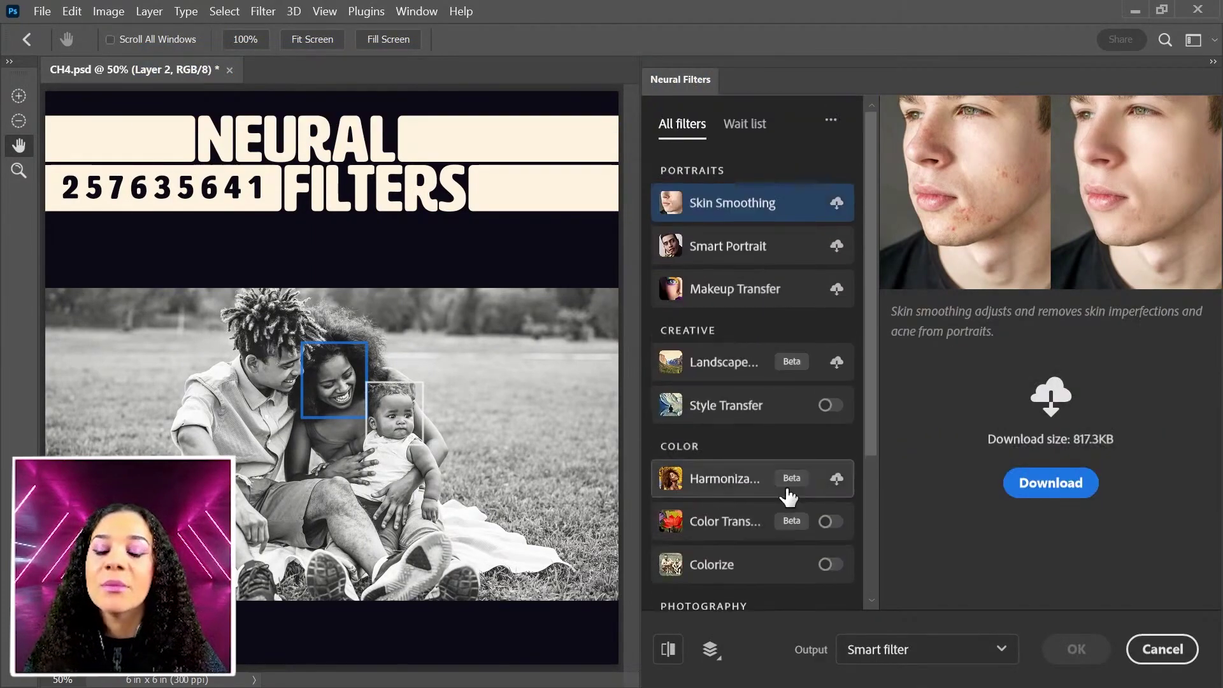
{"action": "mouse_move", "coordinate": [792, 568]}
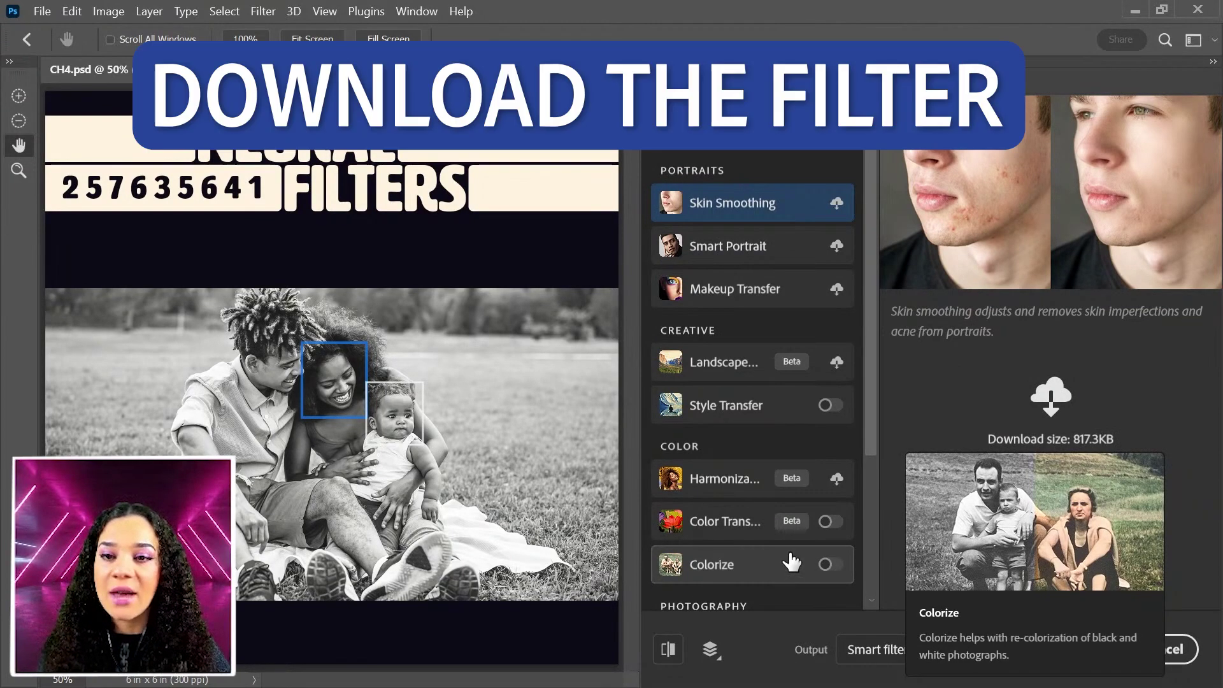
Switch on the Colorize filter and apply the Retro high contrast profile.
{"action": "left_click", "coordinate": [832, 568]}
{"action": "left_click", "coordinate": [831, 565]}
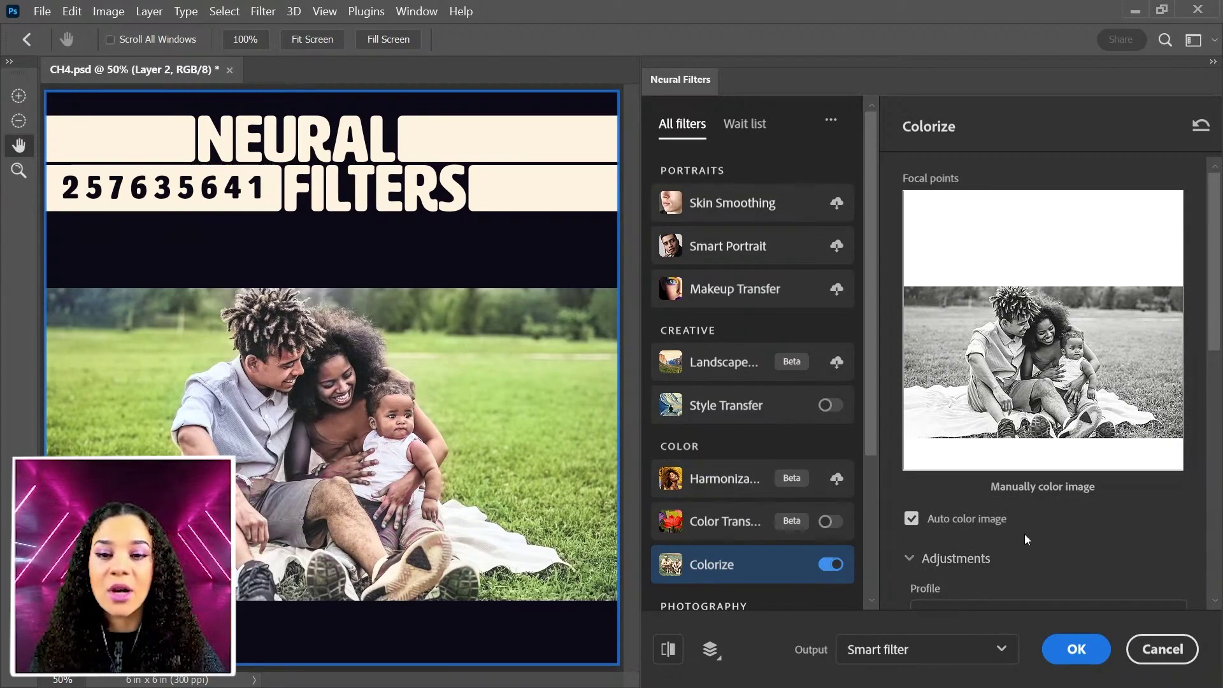
{"action": "scroll", "coordinate": [1024, 534], "scroll_direction": "down", "scroll_amount": 5}
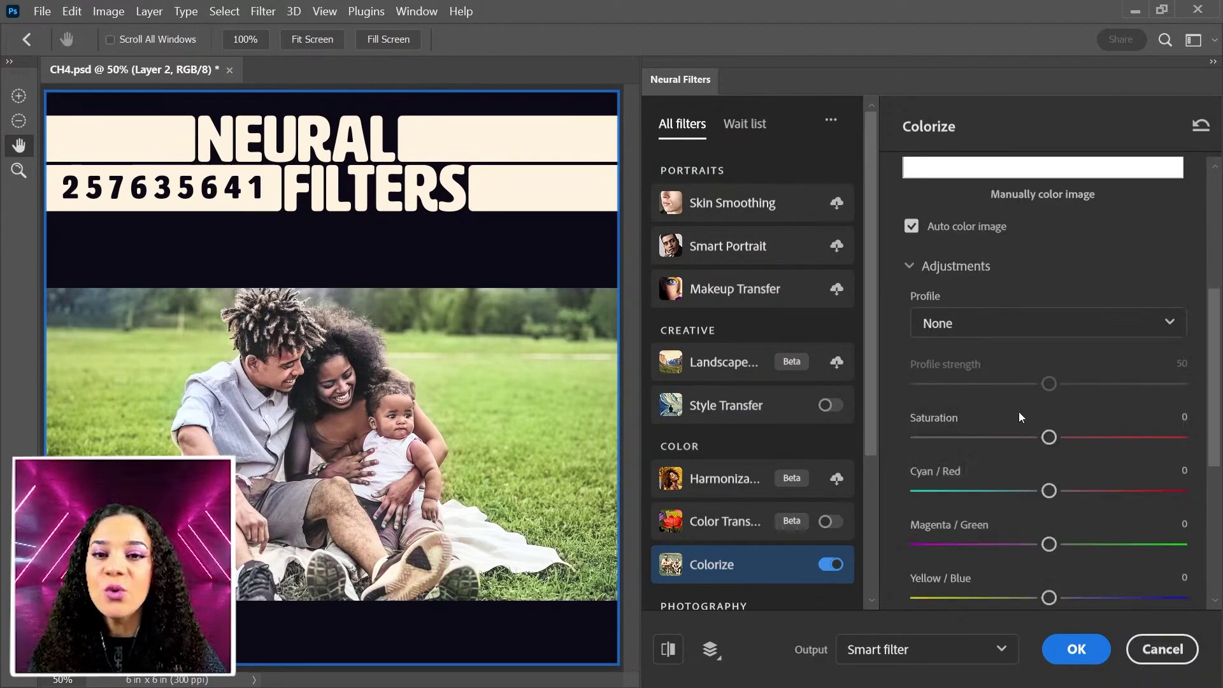
{"action": "scroll", "coordinate": [1018, 411], "scroll_direction": "down", "scroll_amount": 3}
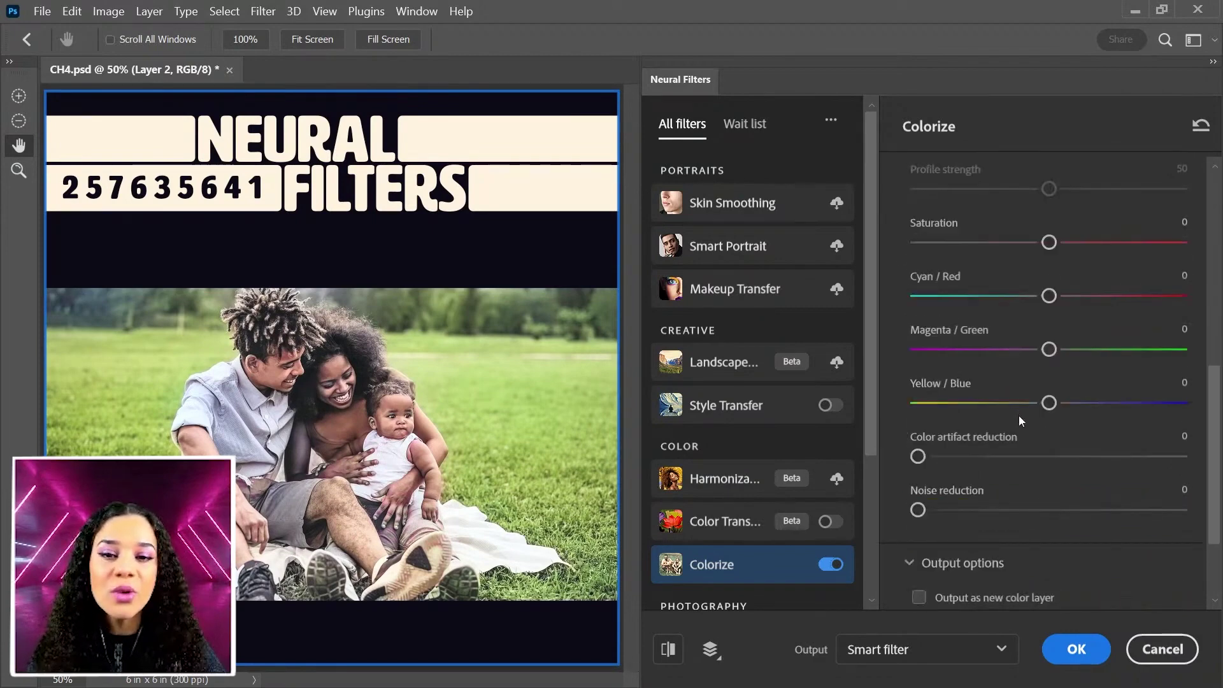
{"action": "scroll", "coordinate": [1016, 419], "scroll_direction": "up", "scroll_amount": 2}
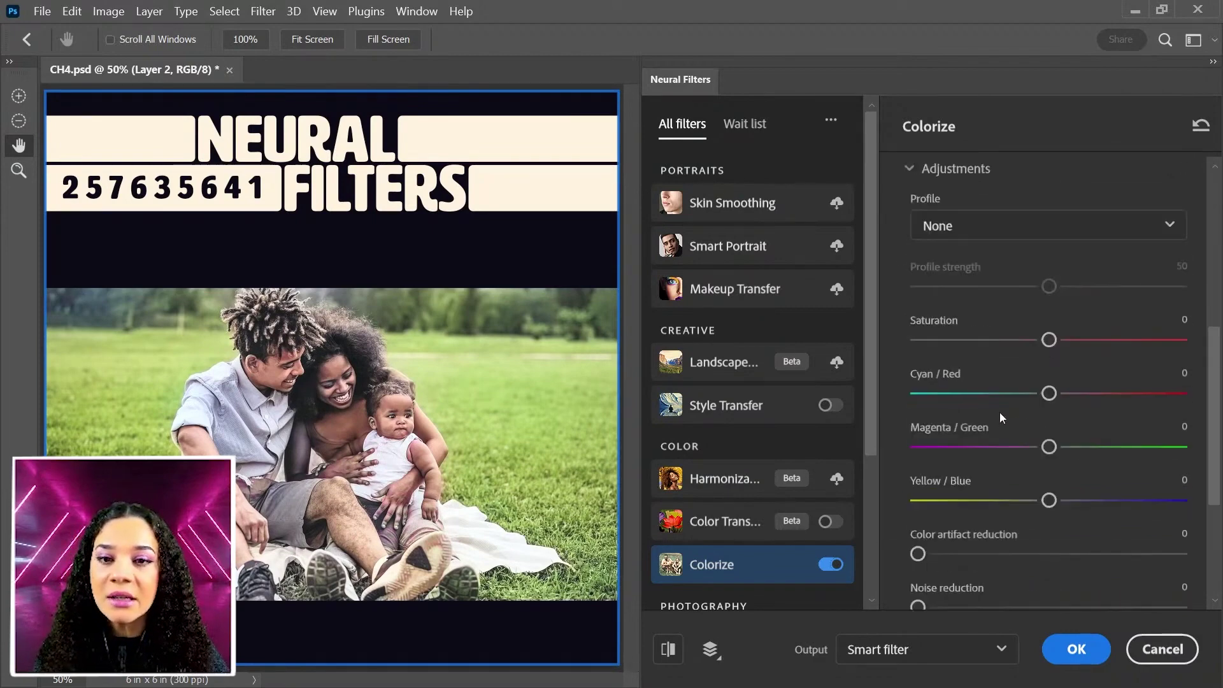
{"action": "left_click", "coordinate": [1040, 230]}
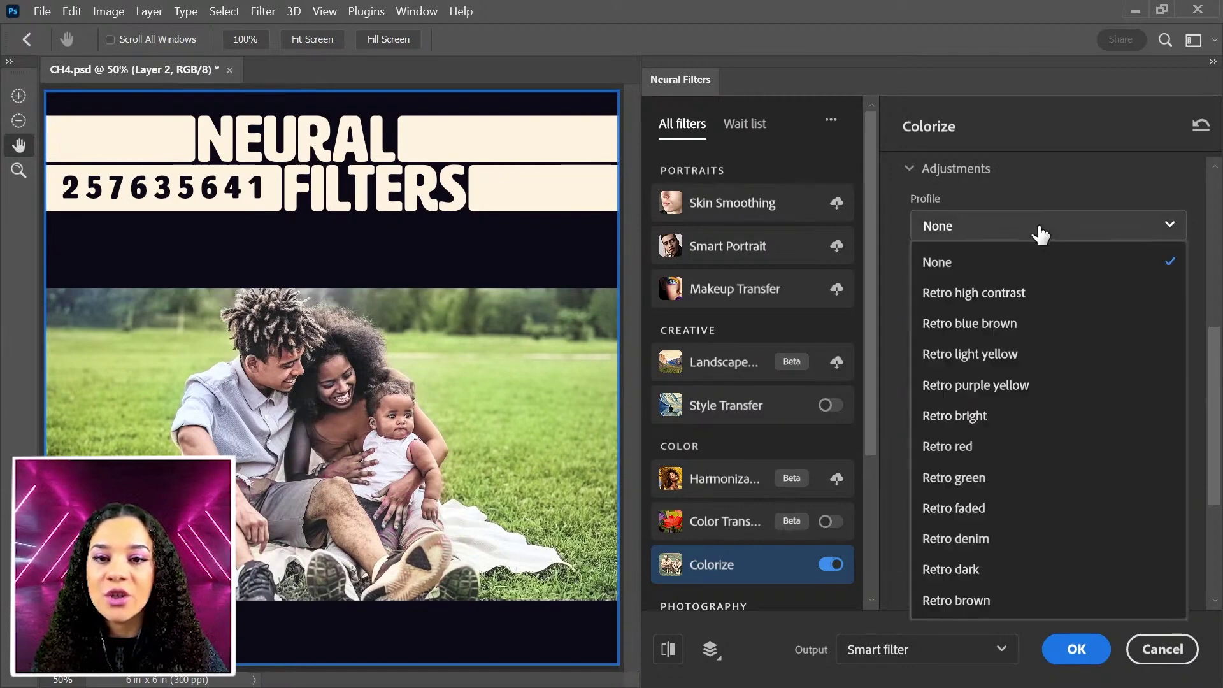
{"action": "left_click", "coordinate": [987, 478]}
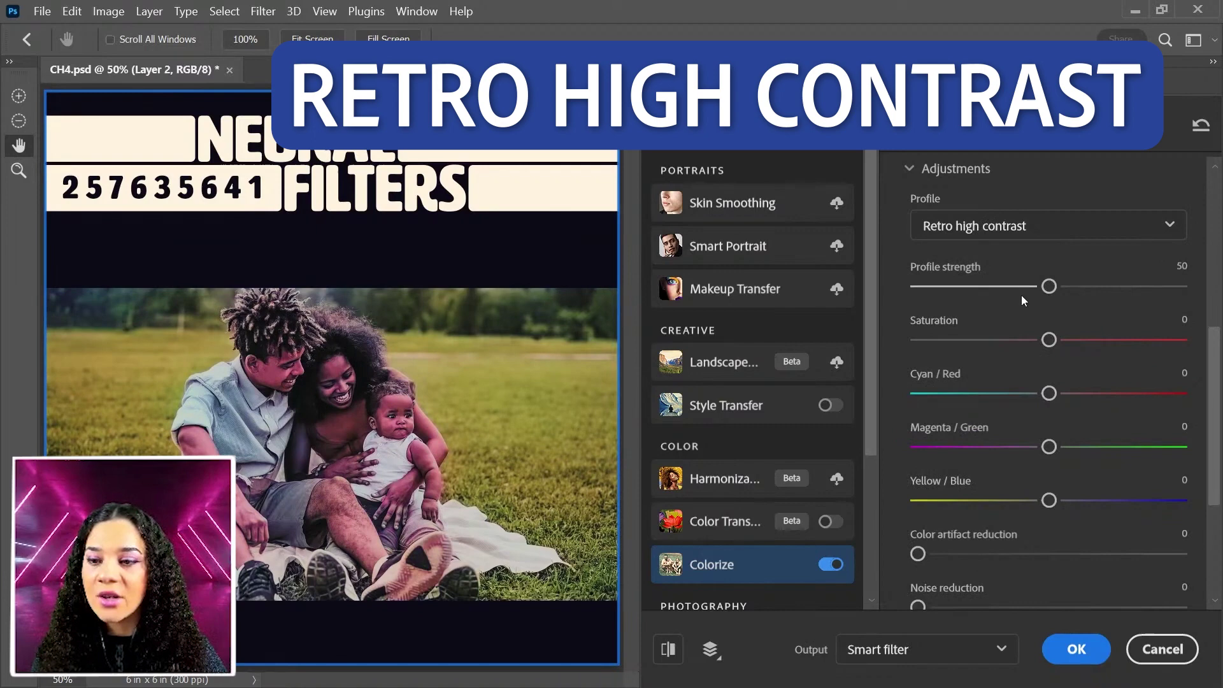
{"action": "left_click", "coordinate": [1018, 227]}
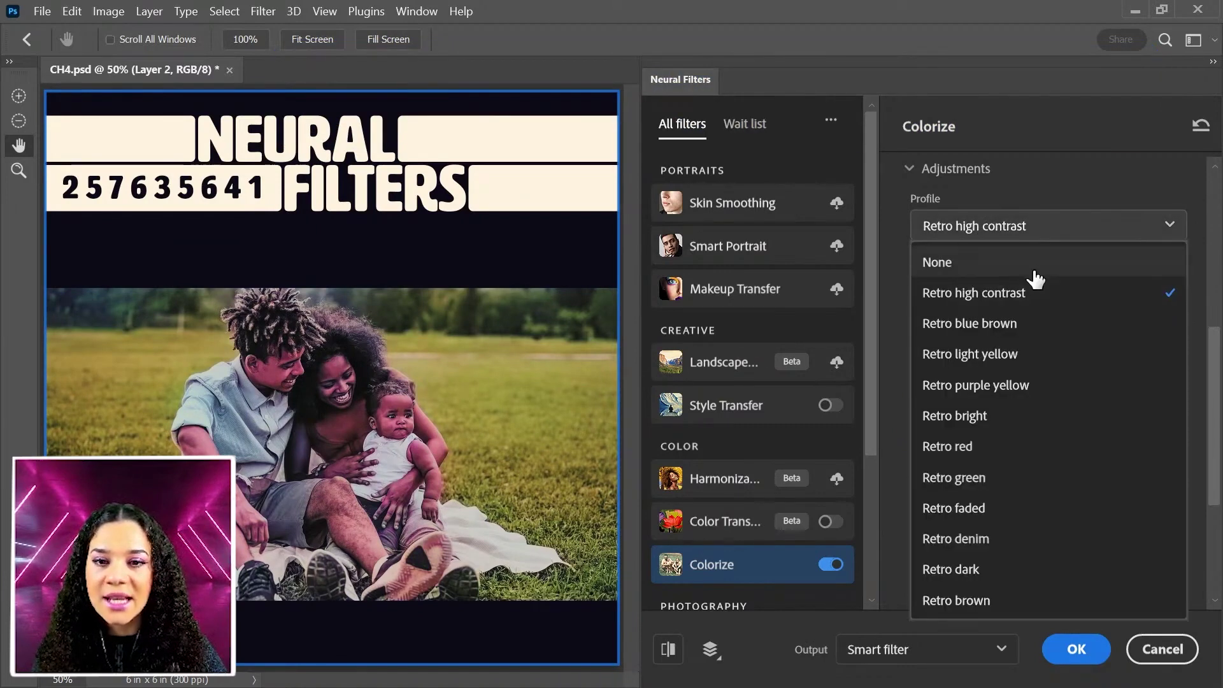
Set Profile to None, Saturation +17, Cyan/Red +20, Magenta/Green +6 and Yellow/Blue +18.
{"action": "left_click", "coordinate": [1031, 264]}
{"action": "left_click_drag", "start_coordinate": [1089, 342], "coordinate": [1045, 349]}
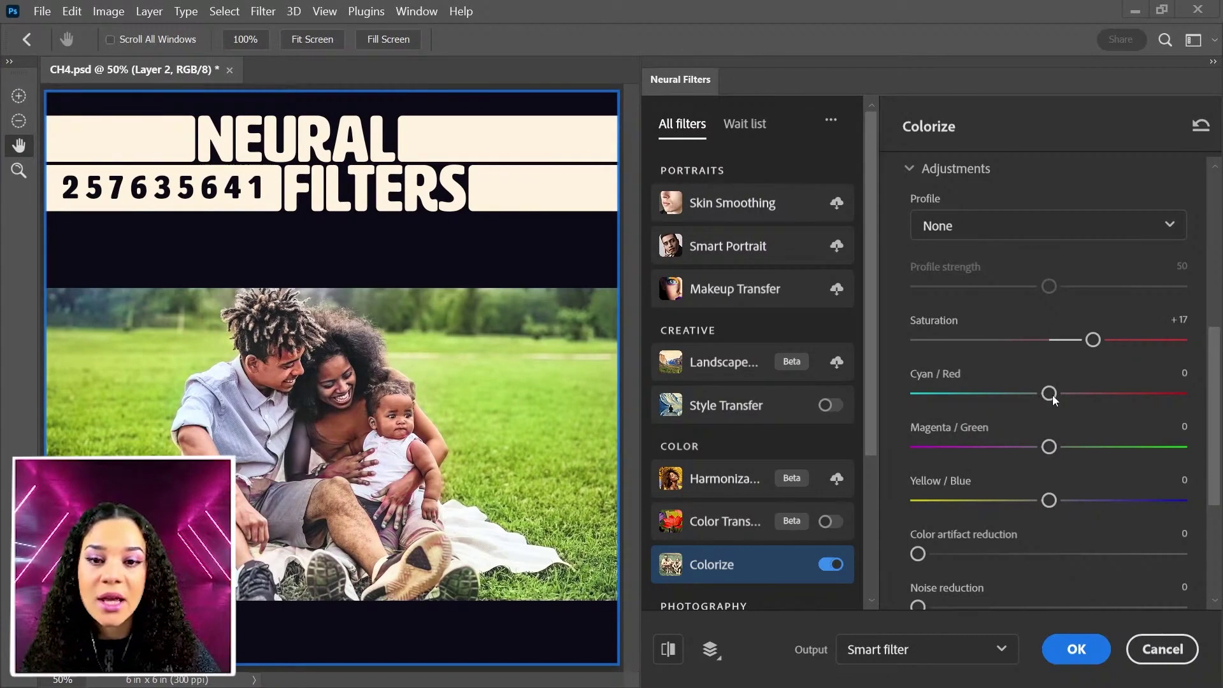
{"action": "left_click_drag", "start_coordinate": [1059, 395], "coordinate": [1057, 396]}
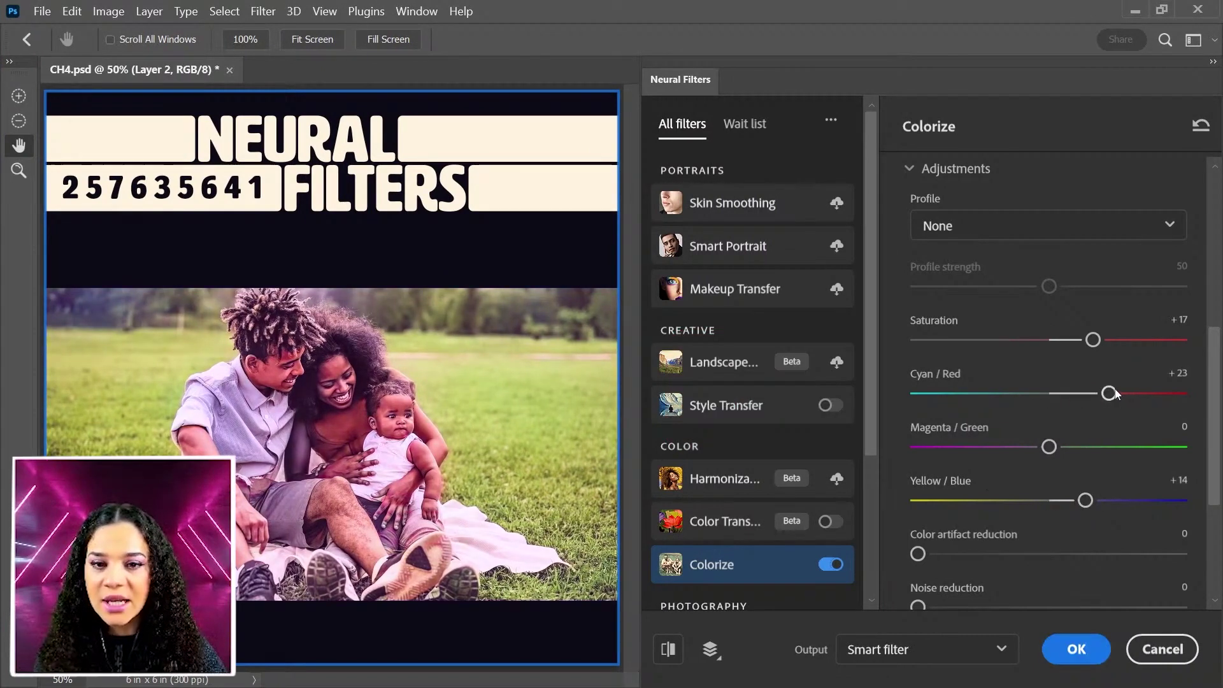
{"action": "left_click_drag", "start_coordinate": [1106, 394], "coordinate": [1109, 393]}
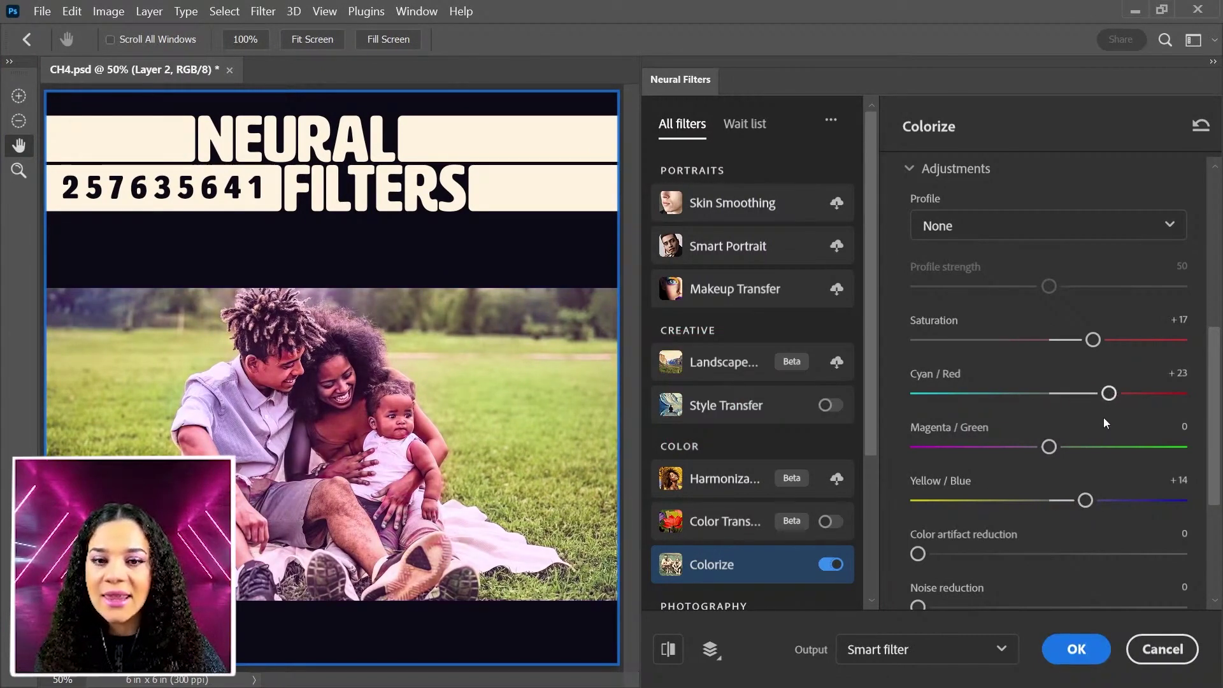
{"action": "left_click_drag", "start_coordinate": [1087, 500], "coordinate": [1100, 504]}
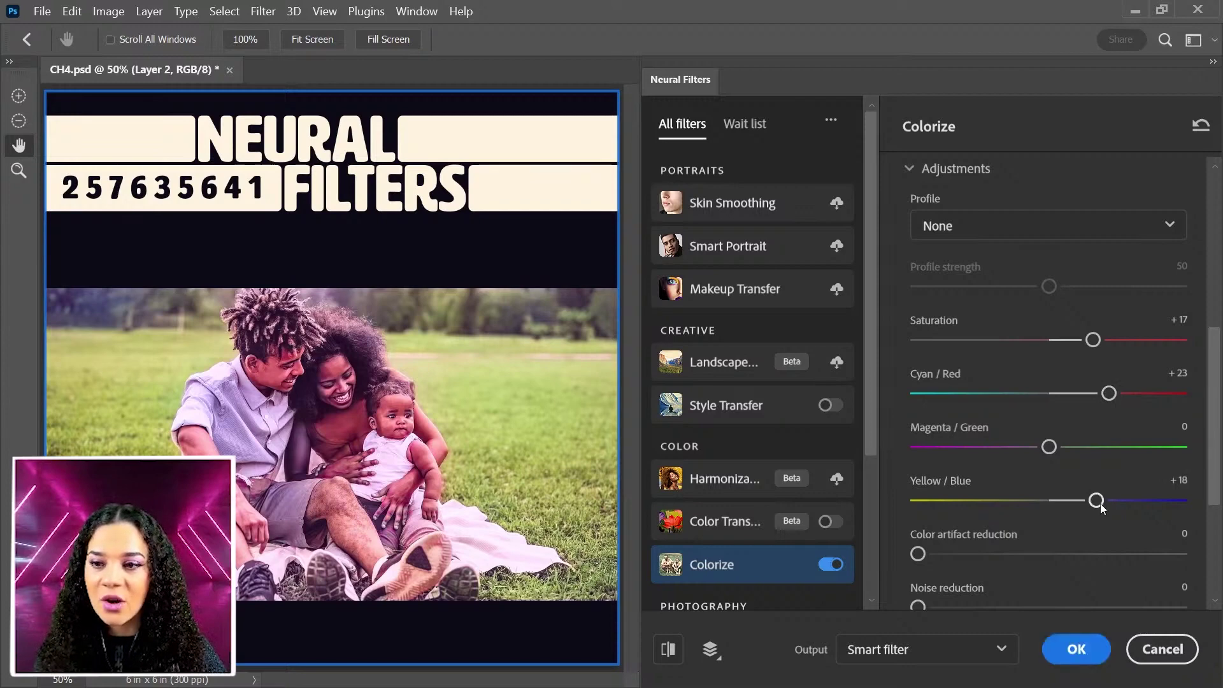
{"action": "mouse_move", "coordinate": [1066, 447]}
{"action": "left_mouse_down"}
{"action": "mouse_move", "coordinate": [1029, 449]}
{"action": "mouse_move", "coordinate": [1070, 450]}
{"action": "left_mouse_up"}
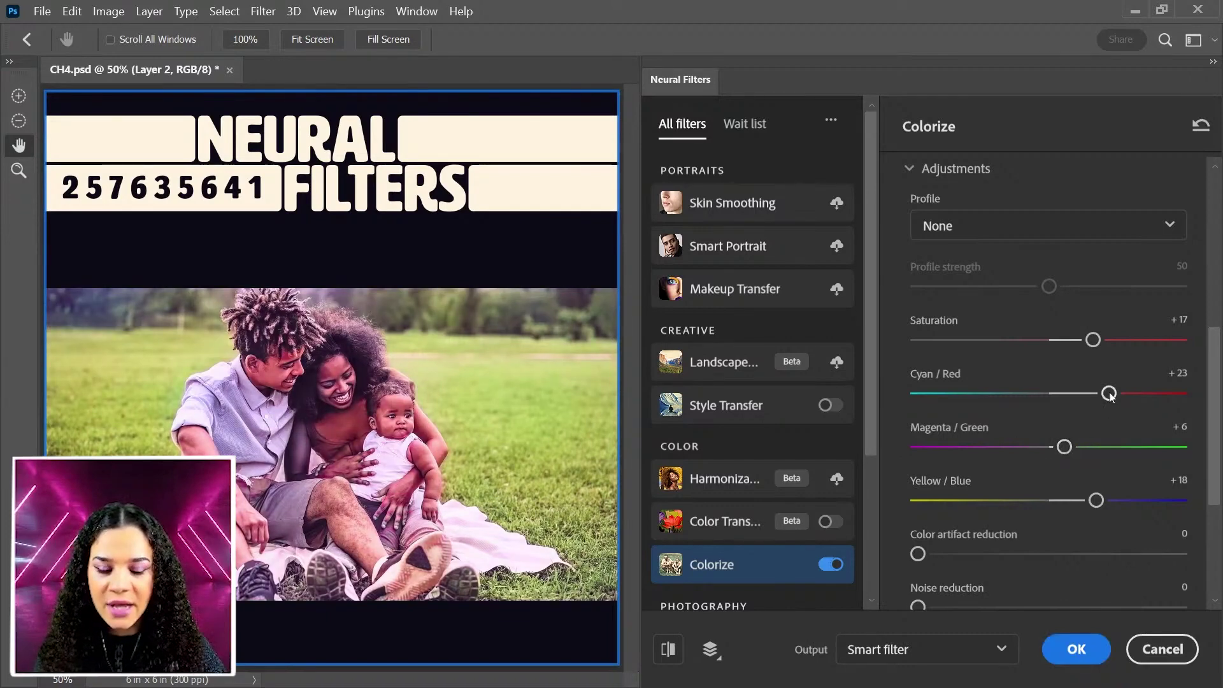
{"action": "left_click_drag", "start_coordinate": [1109, 396], "coordinate": [1101, 394]}
Set Color artifact reduction to 22 and Noise reduction to 15.
{"action": "scroll", "coordinate": [899, 527], "scroll_direction": "down", "scroll_amount": 2}
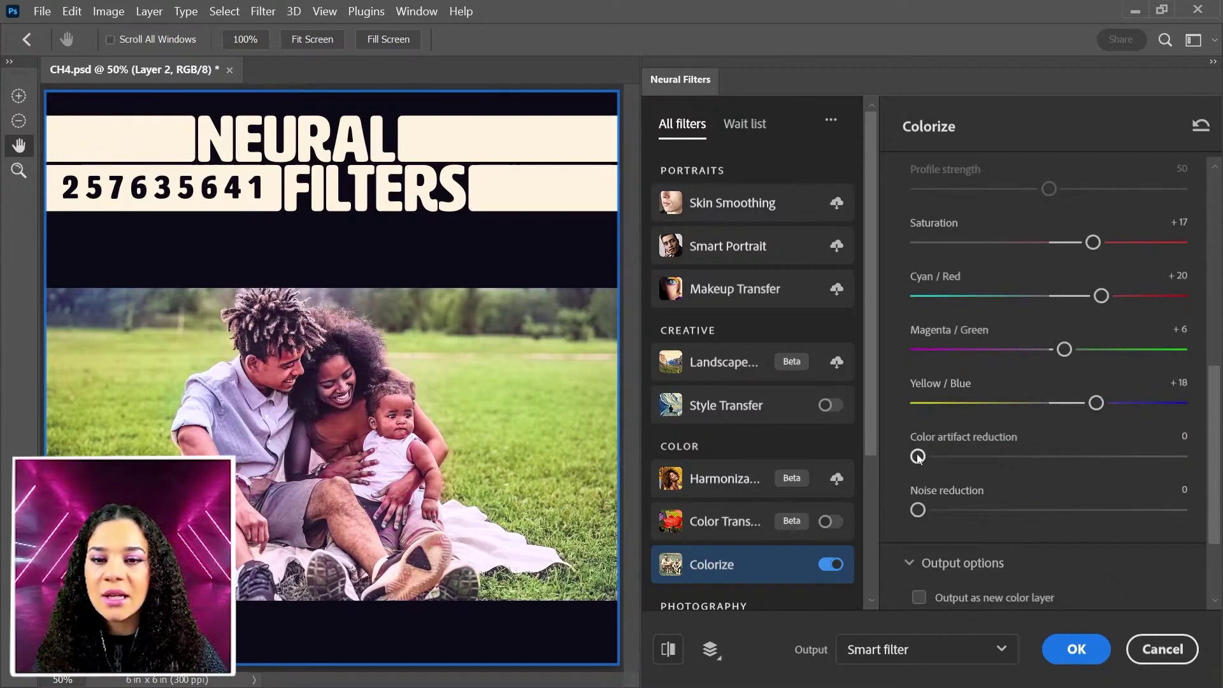
{"action": "left_click_drag", "start_coordinate": [935, 454], "coordinate": [975, 456]}
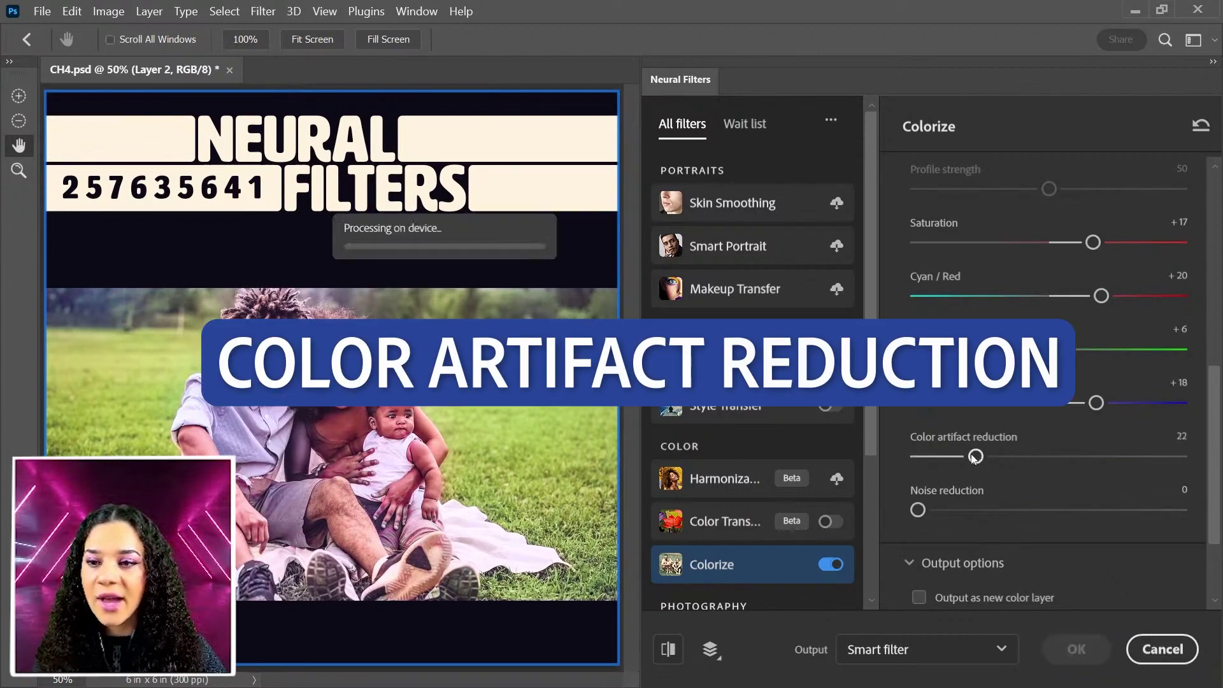
{"action": "left_click_drag", "start_coordinate": [932, 507], "coordinate": [957, 510]}
Preview and turn off Output as new color layer, then set Output to New layer.
{"action": "scroll", "coordinate": [1068, 599], "scroll_direction": "down", "scroll_amount": 2}
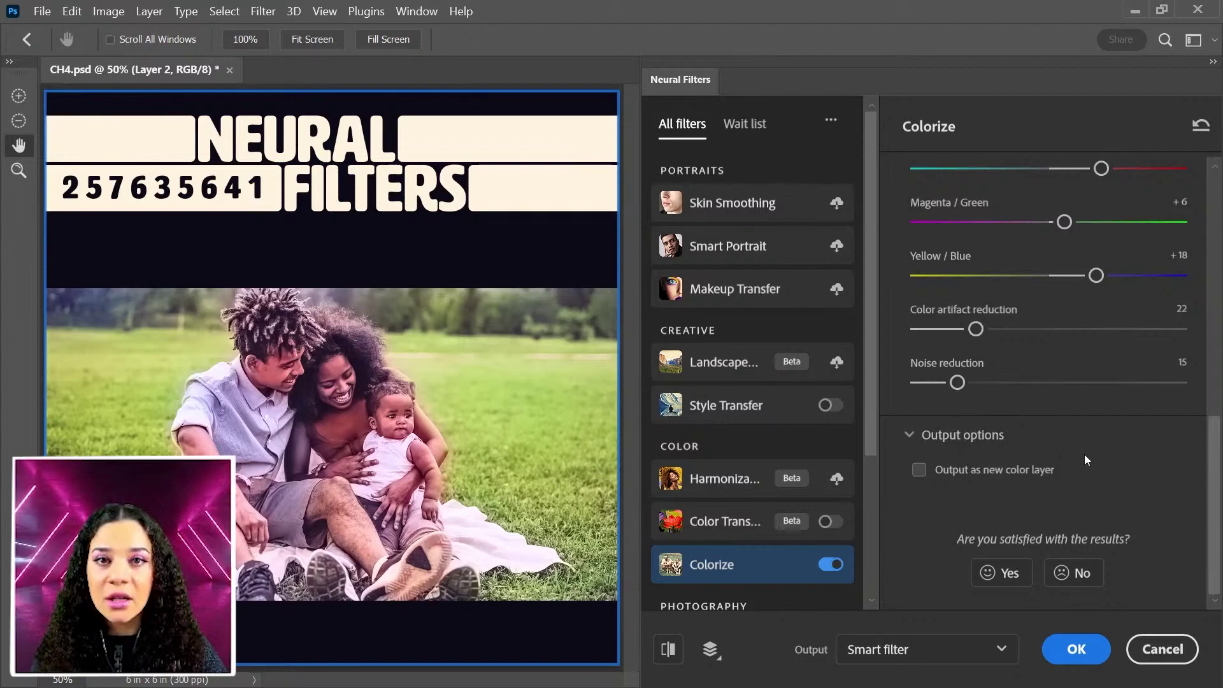
{"action": "left_click", "coordinate": [919, 471]}
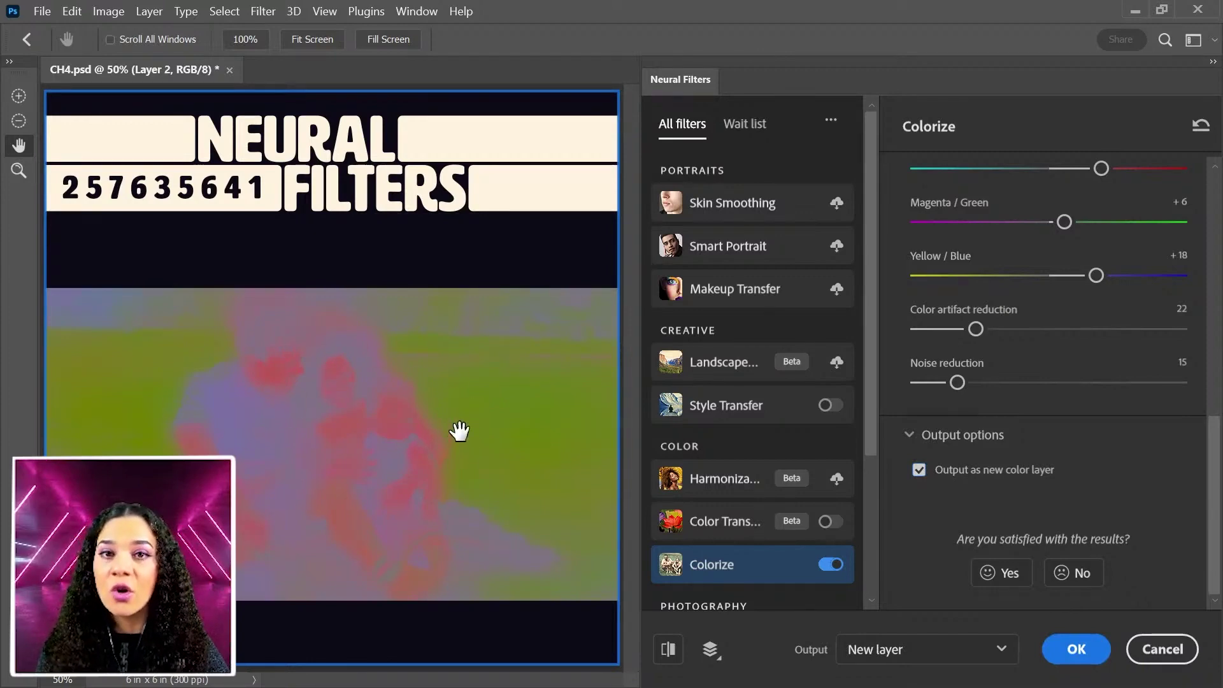
{"action": "left_click", "coordinate": [919, 471]}
{"action": "left_click", "coordinate": [926, 649]}
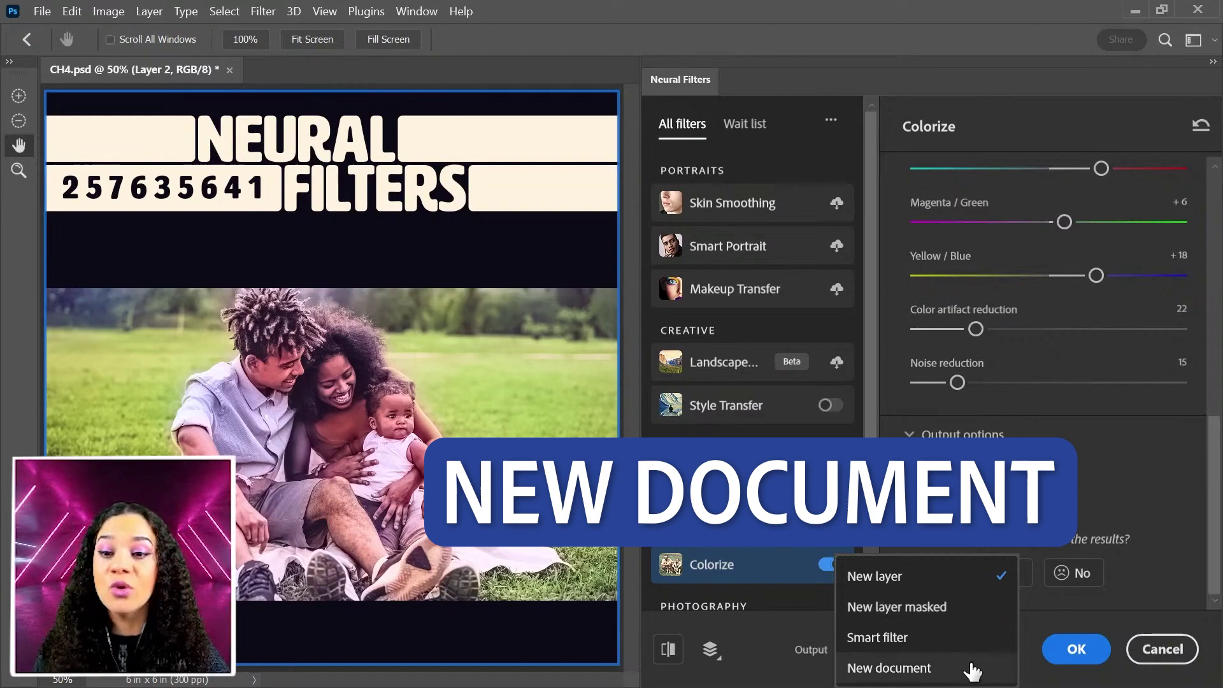
{"action": "left_click", "coordinate": [1144, 498]}
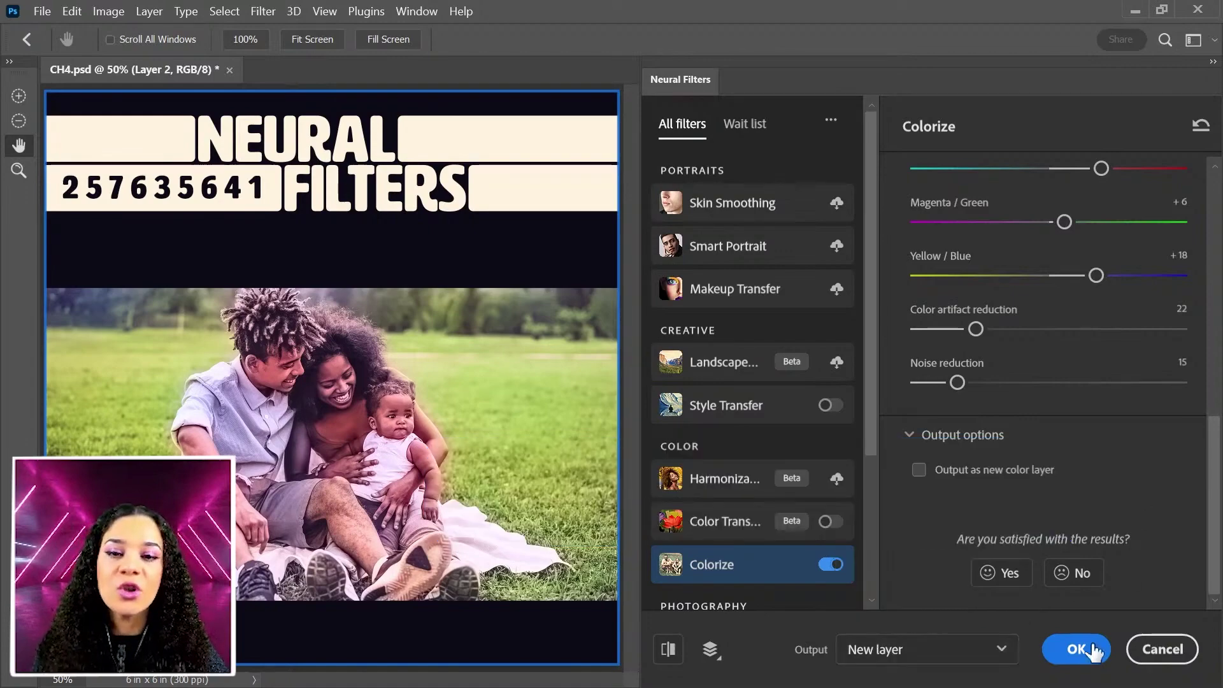
Apply the colorization as Layer 2, then select the baby with the Object Selection Tool.
{"action": "left_click", "coordinate": [1076, 649]}
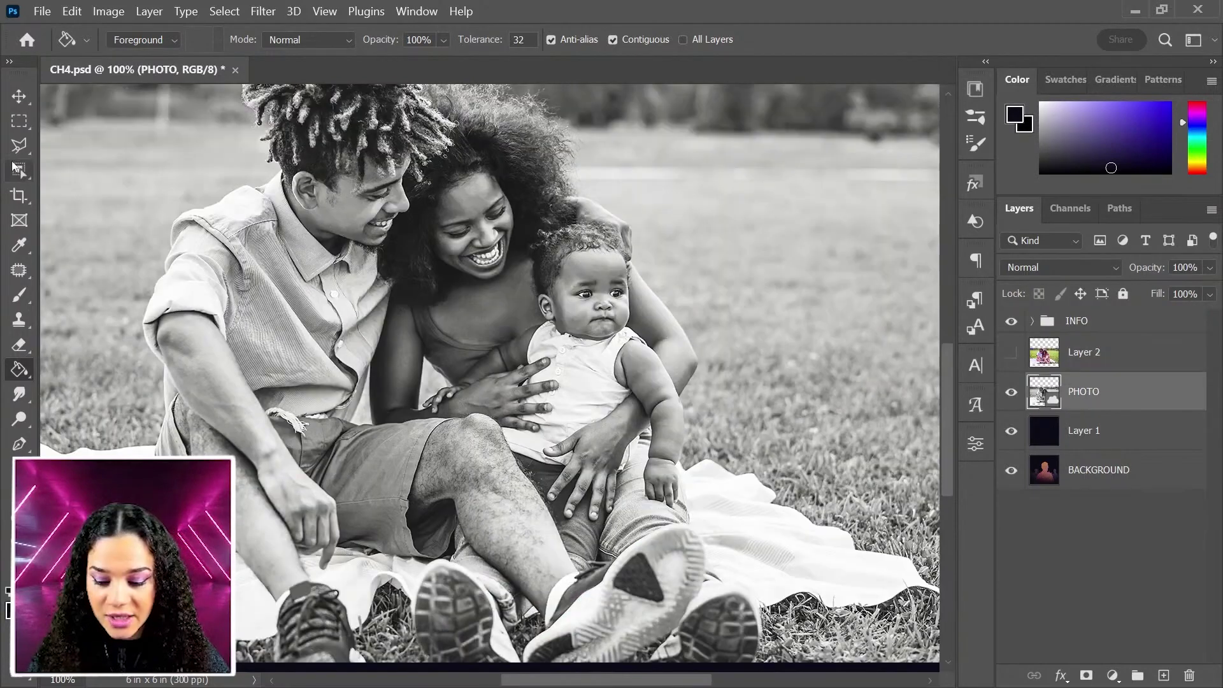
{"action": "left_click", "coordinate": [19, 170]}
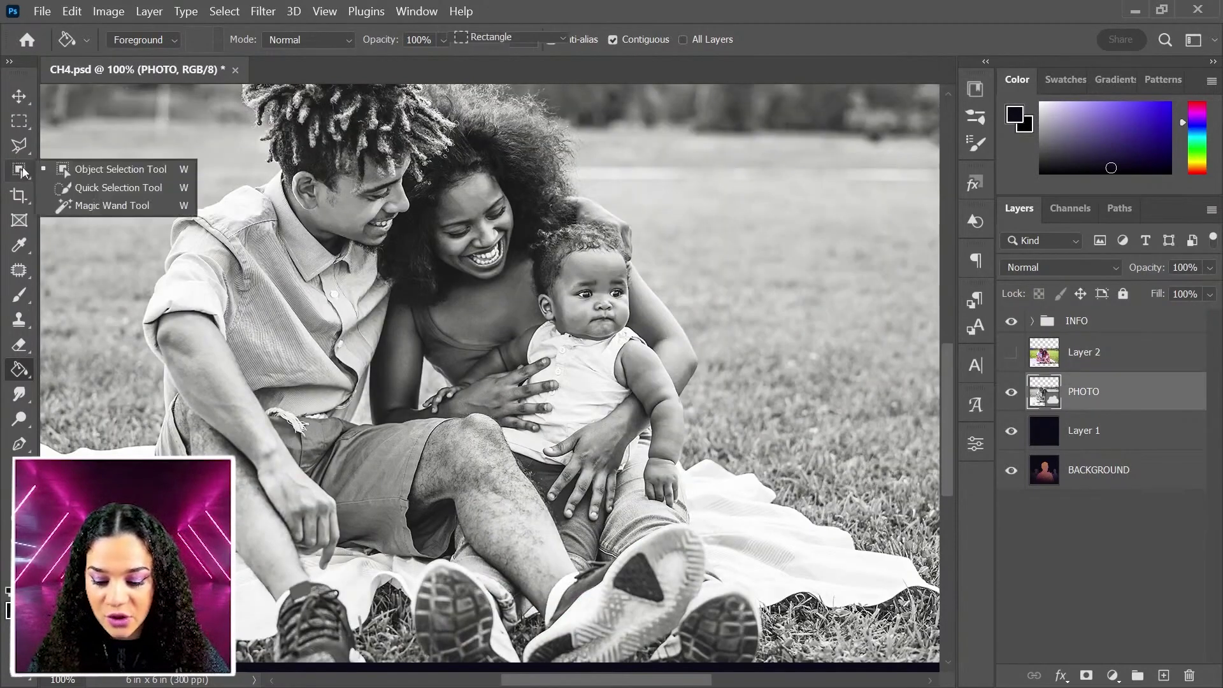
{"action": "left_click", "coordinate": [140, 168]}
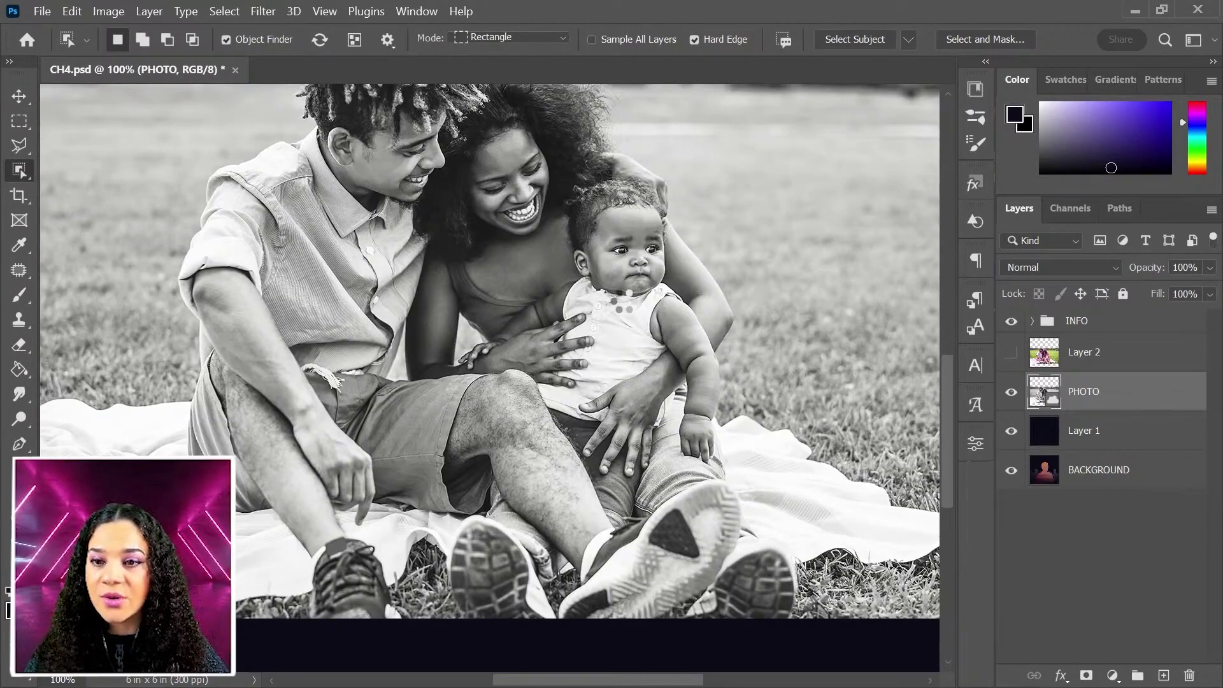
{"action": "left_click", "coordinate": [641, 306]}
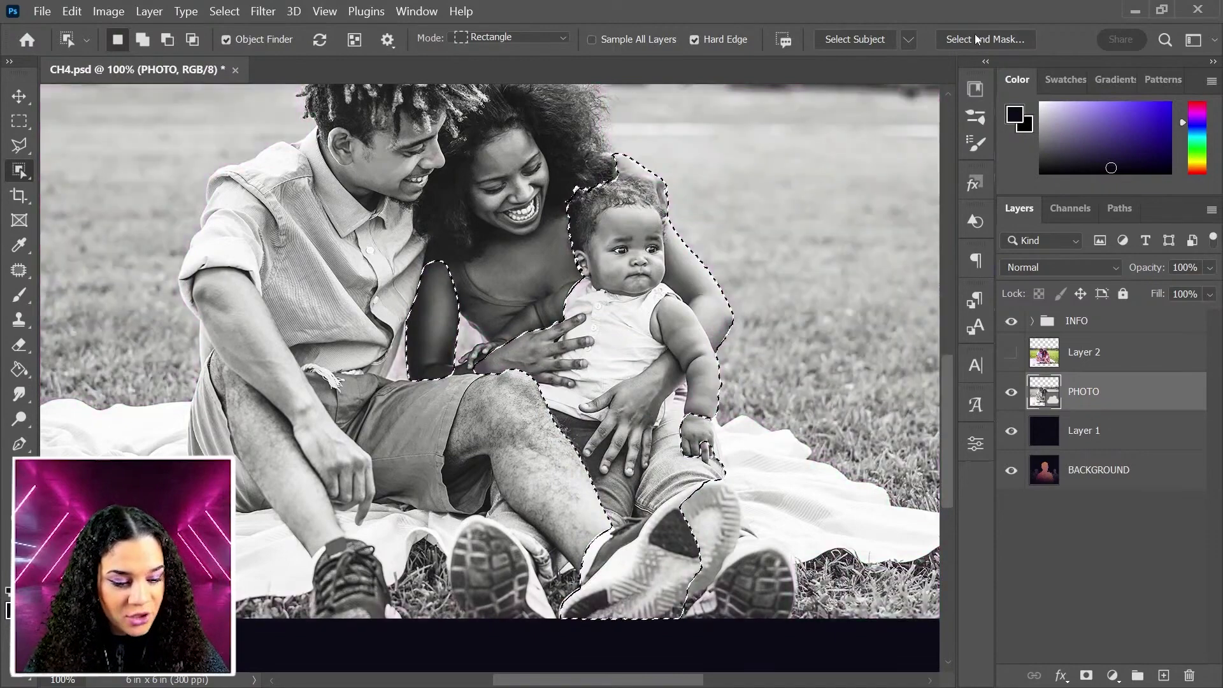
In Select and Mask, subtract the arm and shorts from the baby selection and set overlay opacity to 74%.
{"action": "left_click", "coordinate": [977, 39]}
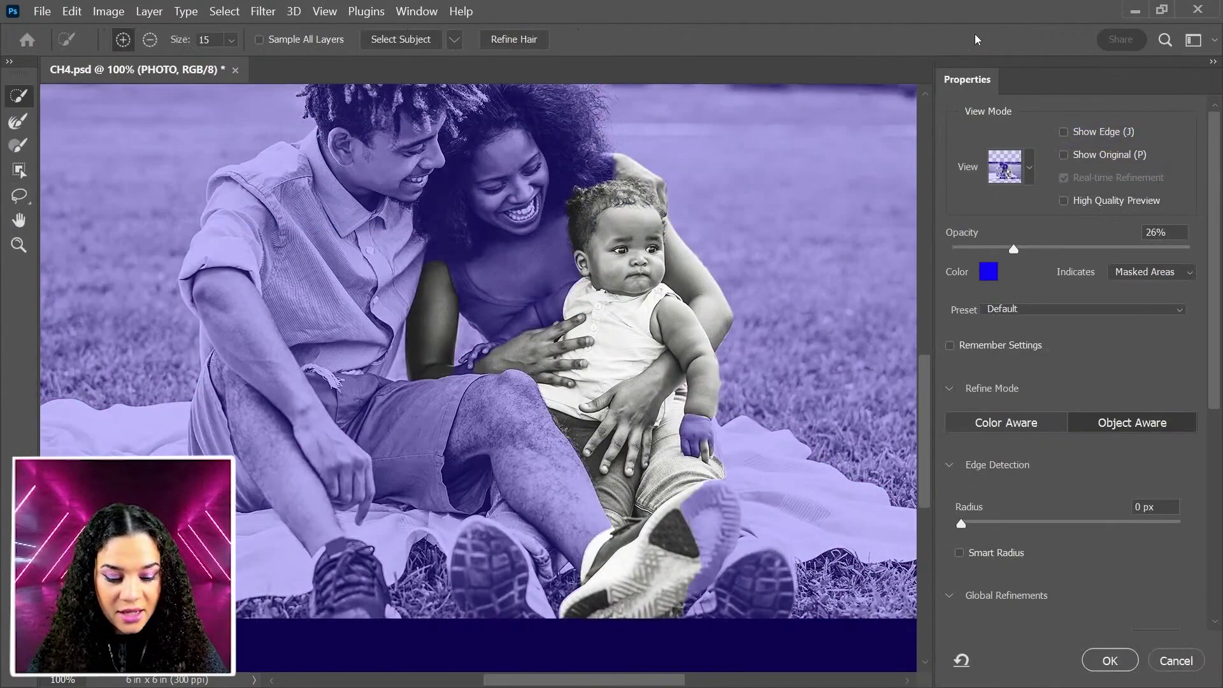
{"action": "scroll", "coordinate": [474, 287], "scroll_direction": "up", "scroll_amount": 3}
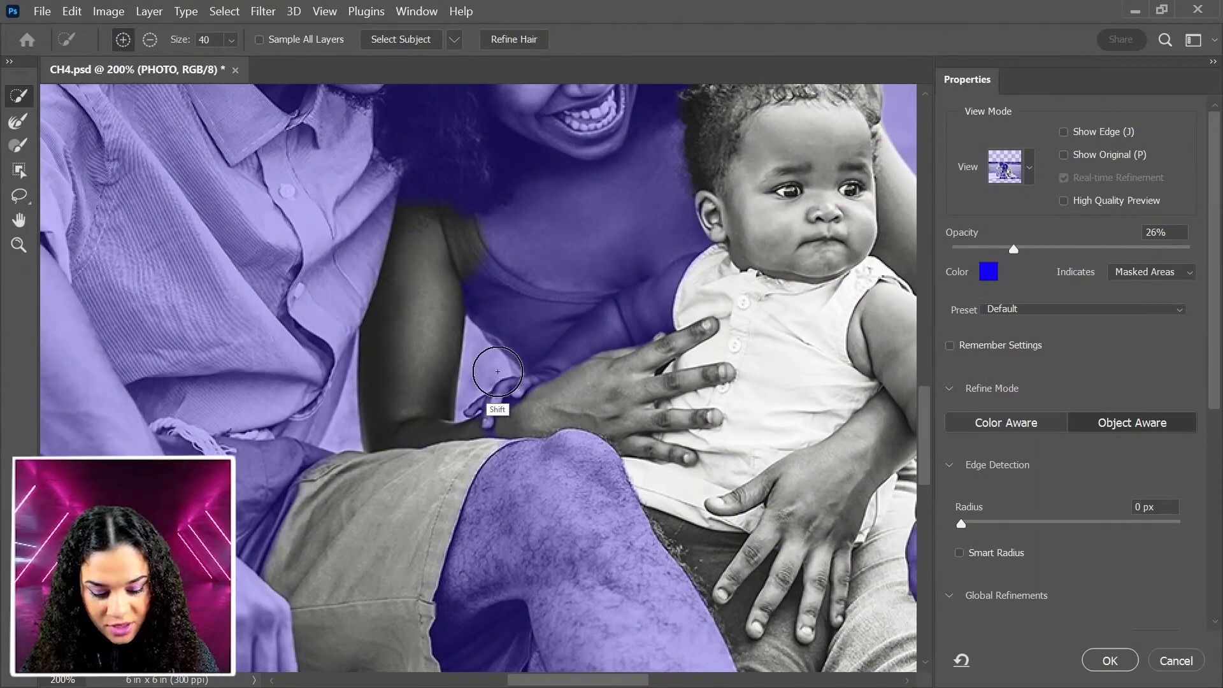
{"action": "key", "text": "bracketright"}
{"action": "key", "text": "bracketright"}
{"action": "key", "text": "bracketright"}
{"action": "key", "text": "bracketright"}
{"action": "key", "text": "bracketright"}
{"action": "left_click_drag", "start_coordinate": [431, 210], "coordinate": [430, 636]}
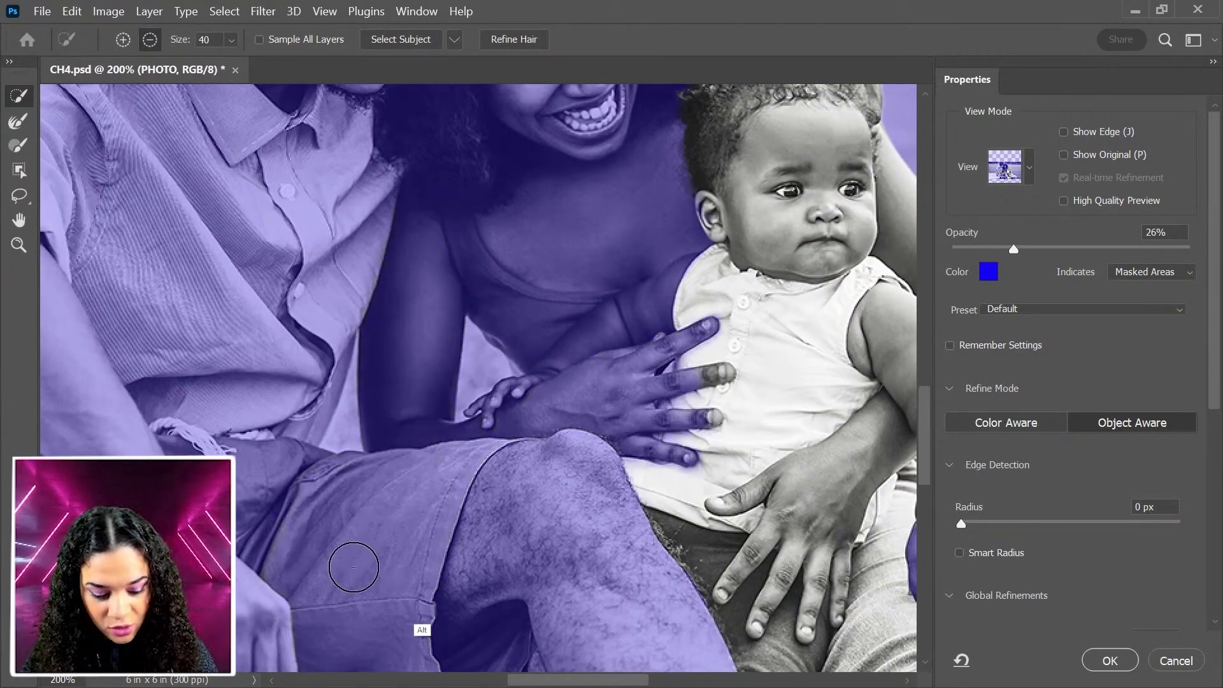
{"action": "left_click_drag", "start_coordinate": [605, 557], "coordinate": [554, 423]}
{"action": "mouse_move", "coordinate": [626, 457]}
{"action": "left_mouse_down"}
{"action": "mouse_move", "coordinate": [531, 472]}
{"action": "mouse_move", "coordinate": [490, 500]}
{"action": "left_mouse_up"}
{"action": "scroll", "coordinate": [725, 441], "scroll_direction": "down", "scroll_amount": 3}
{"action": "scroll", "coordinate": [726, 442], "scroll_direction": "down", "scroll_amount": 1}
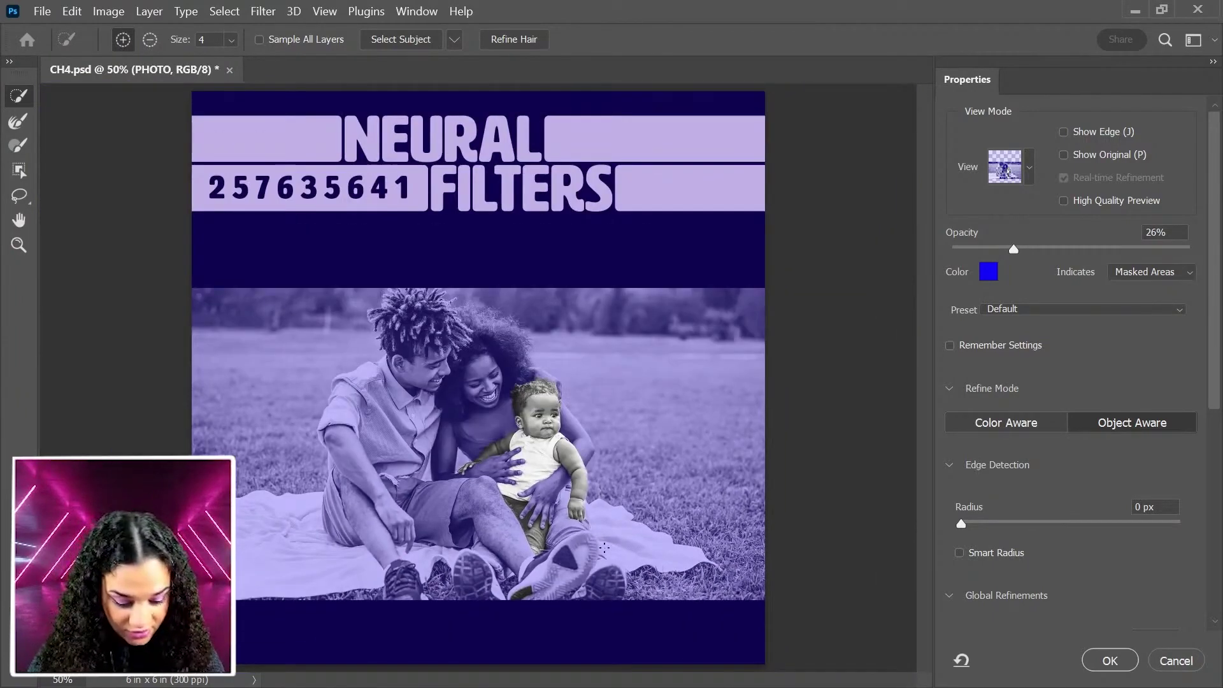
{"action": "scroll", "coordinate": [603, 547], "scroll_direction": "up", "scroll_amount": 2}
{"action": "left_click_drag", "start_coordinate": [1014, 250], "coordinate": [1128, 258]}
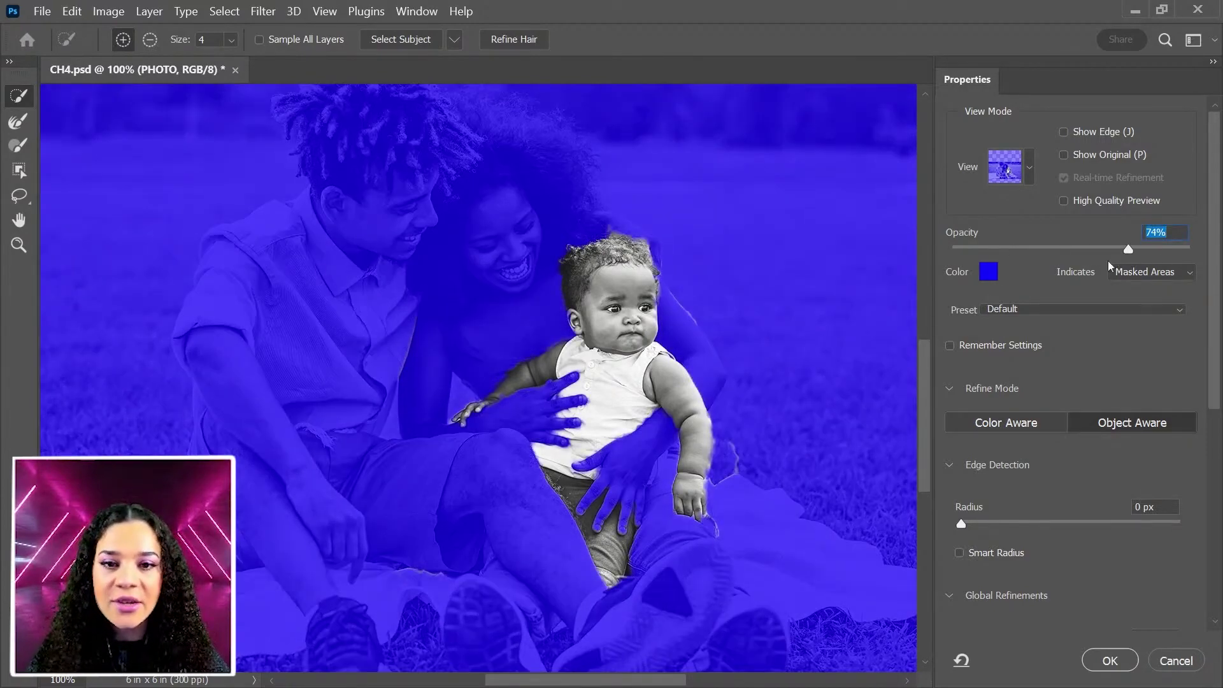
Set the Select and Mask overlay colour to red (ff0000).
{"action": "left_click", "coordinate": [991, 272]}
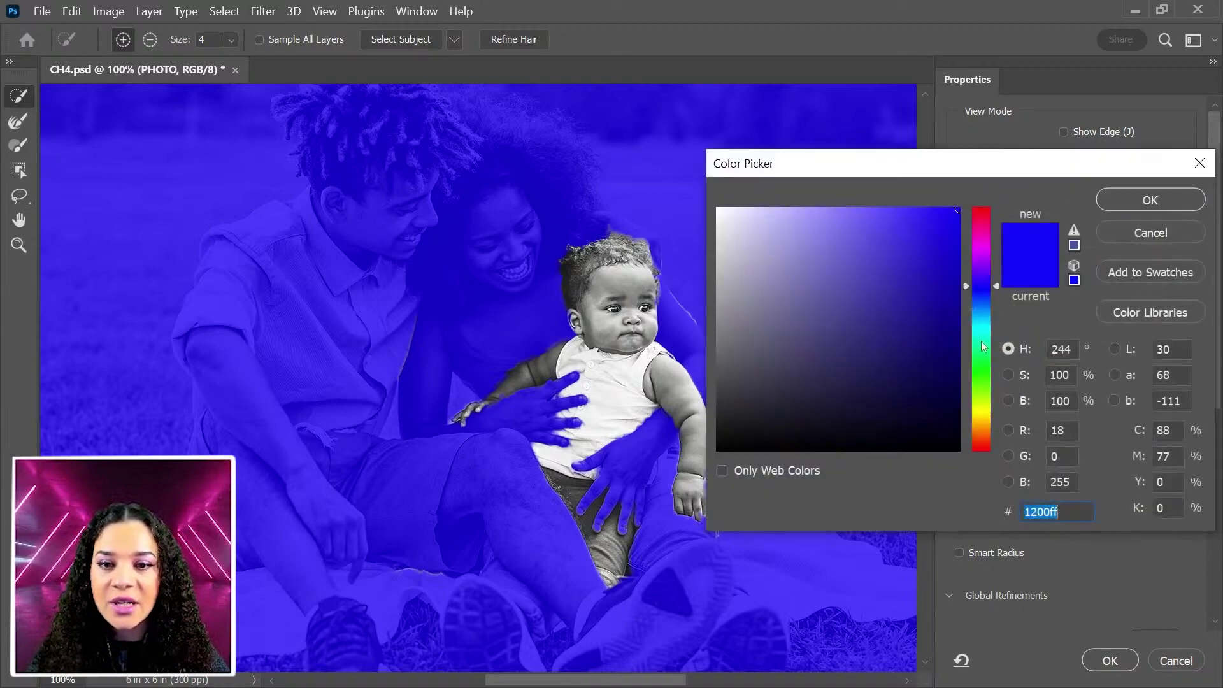
{"action": "left_click_drag", "start_coordinate": [984, 347], "coordinate": [987, 457]}
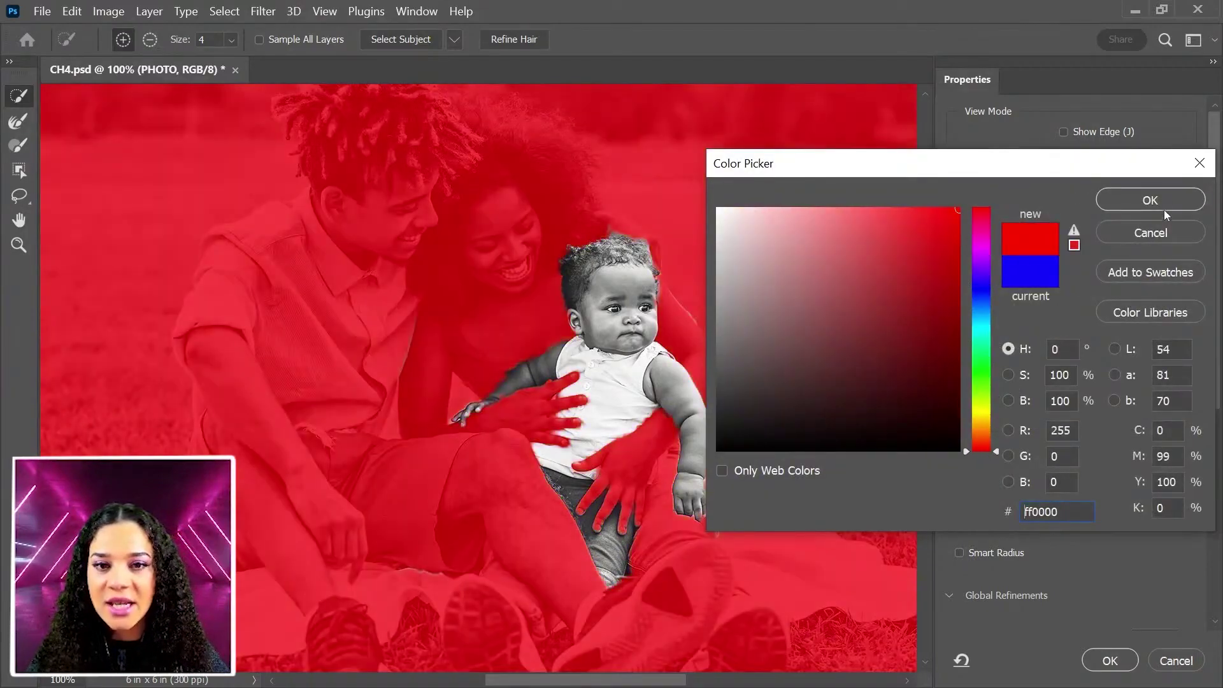
{"action": "left_click", "coordinate": [1163, 194]}
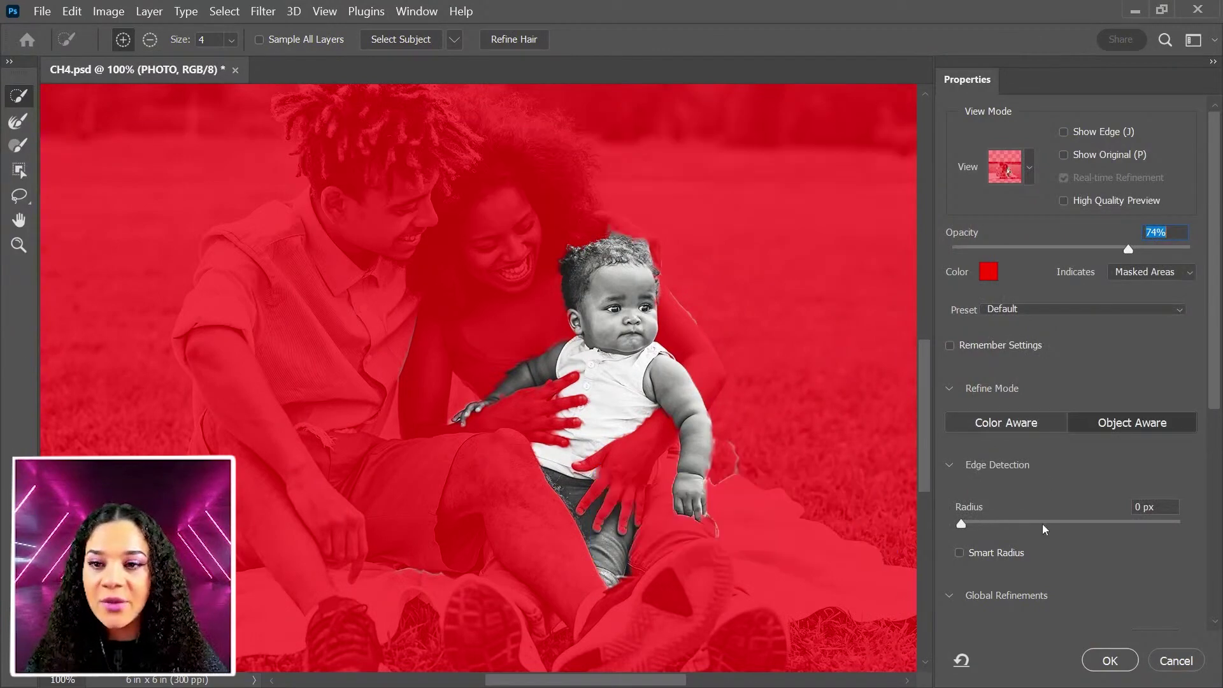
Apply the refined selection and duplicate the PHOTO layer.
{"action": "left_click", "coordinate": [1110, 660]}
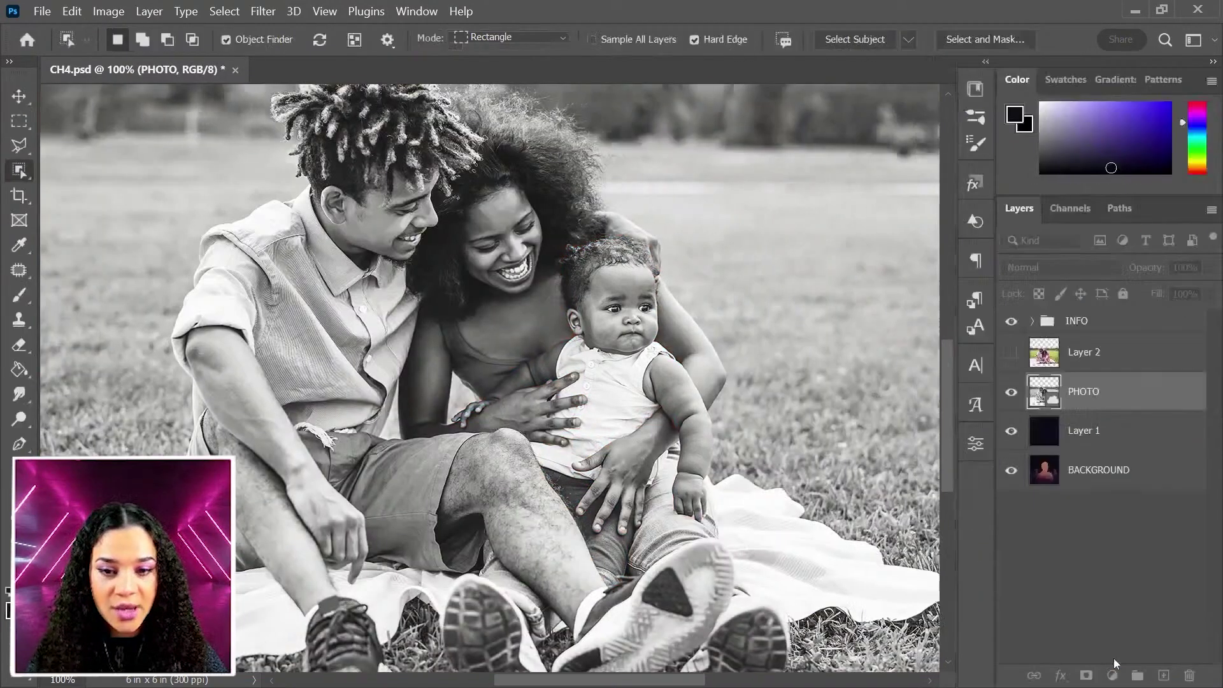
{"action": "right_click", "coordinate": [1143, 391]}
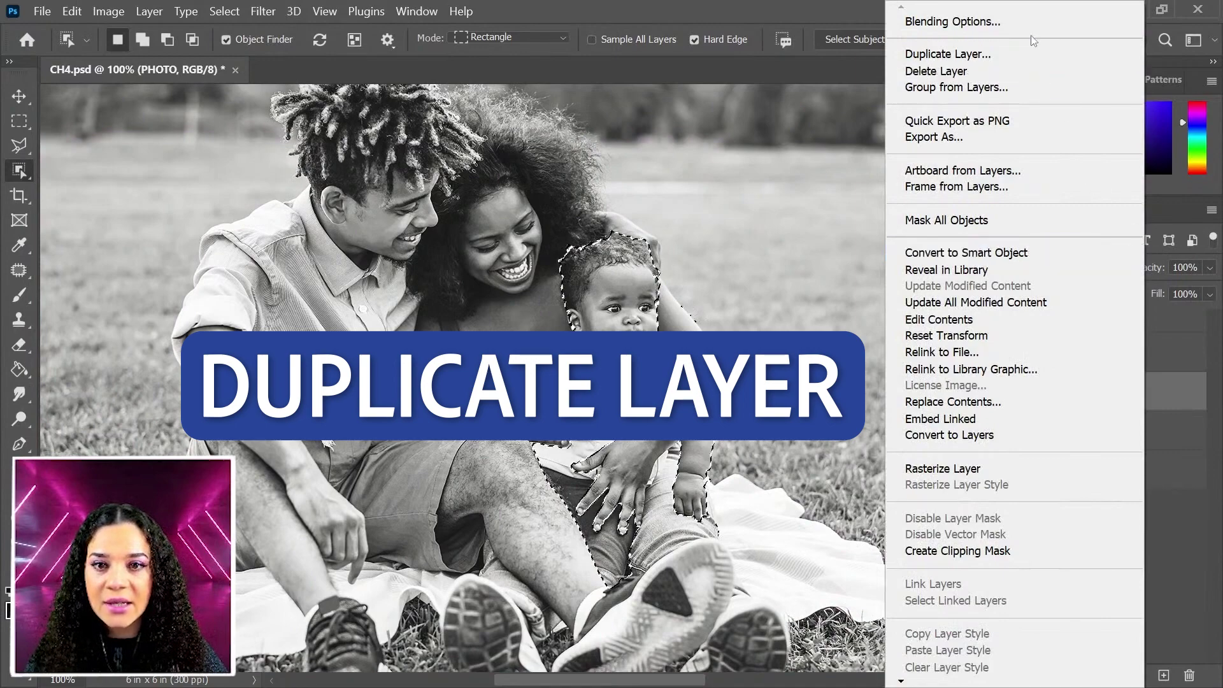
{"action": "left_click", "coordinate": [1022, 55]}
{"action": "left_click", "coordinate": [934, 335]}
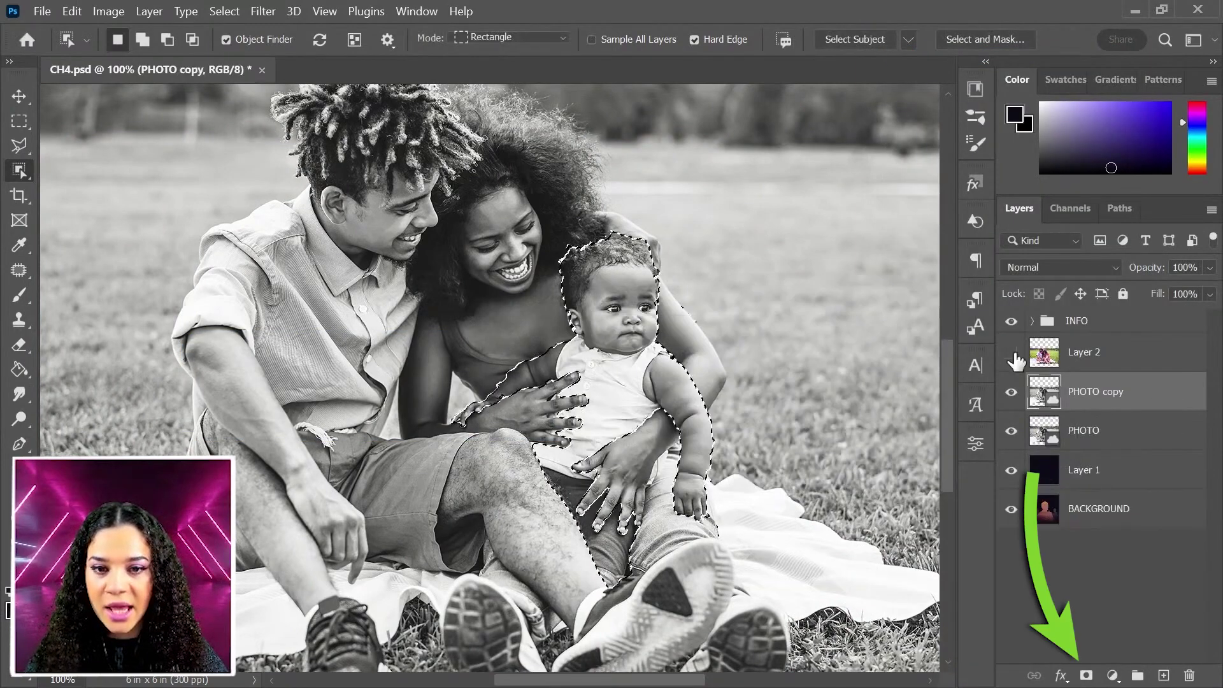
Mask the PHOTO copy to the baby selection and hide the original PHOTO layer.
{"action": "left_click", "coordinate": [1086, 675]}
{"action": "left_click", "coordinate": [1011, 430]}
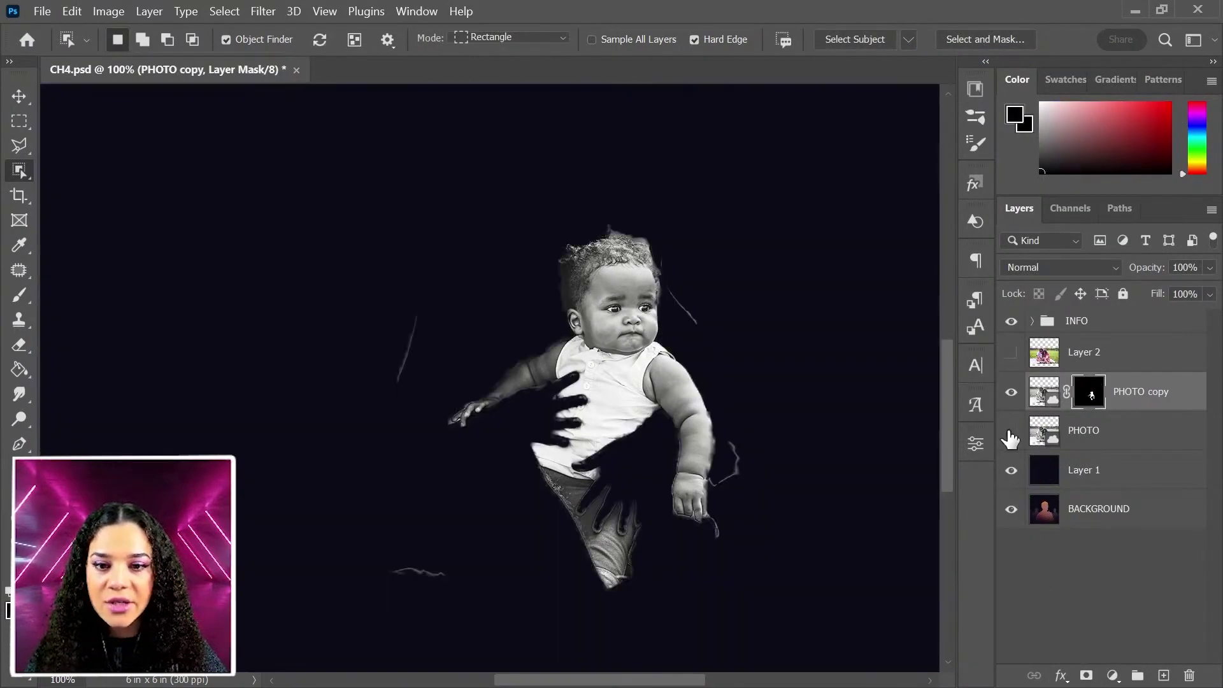
{"action": "left_click", "coordinate": [1011, 432]}
{"action": "left_click", "coordinate": [1011, 431]}
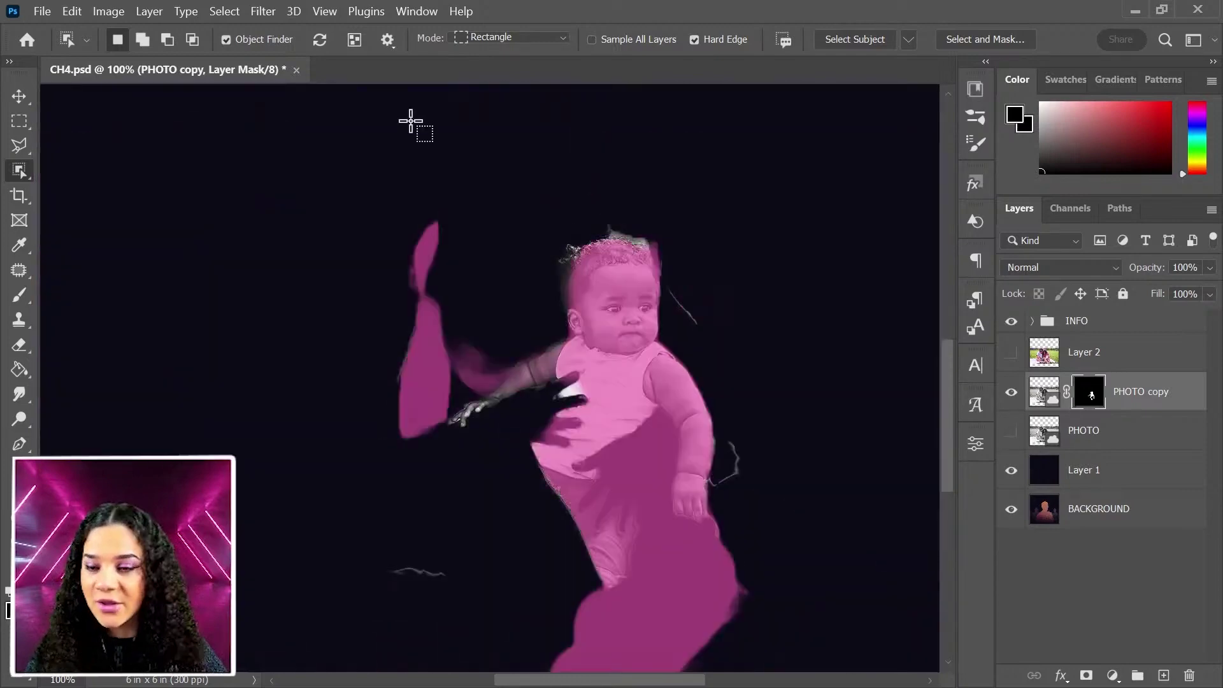
{"action": "left_click", "coordinate": [19, 120]}
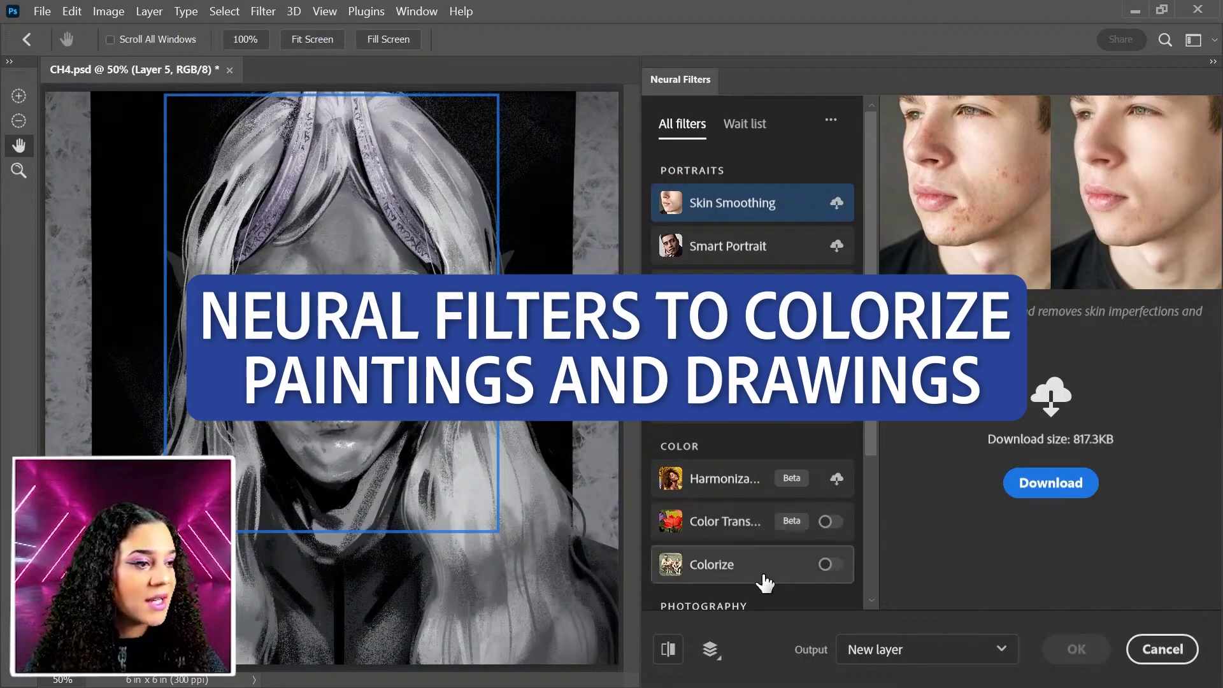
Select the Colorize filter for the painted portrait and switch it on.
{"action": "left_click", "coordinate": [764, 572]}
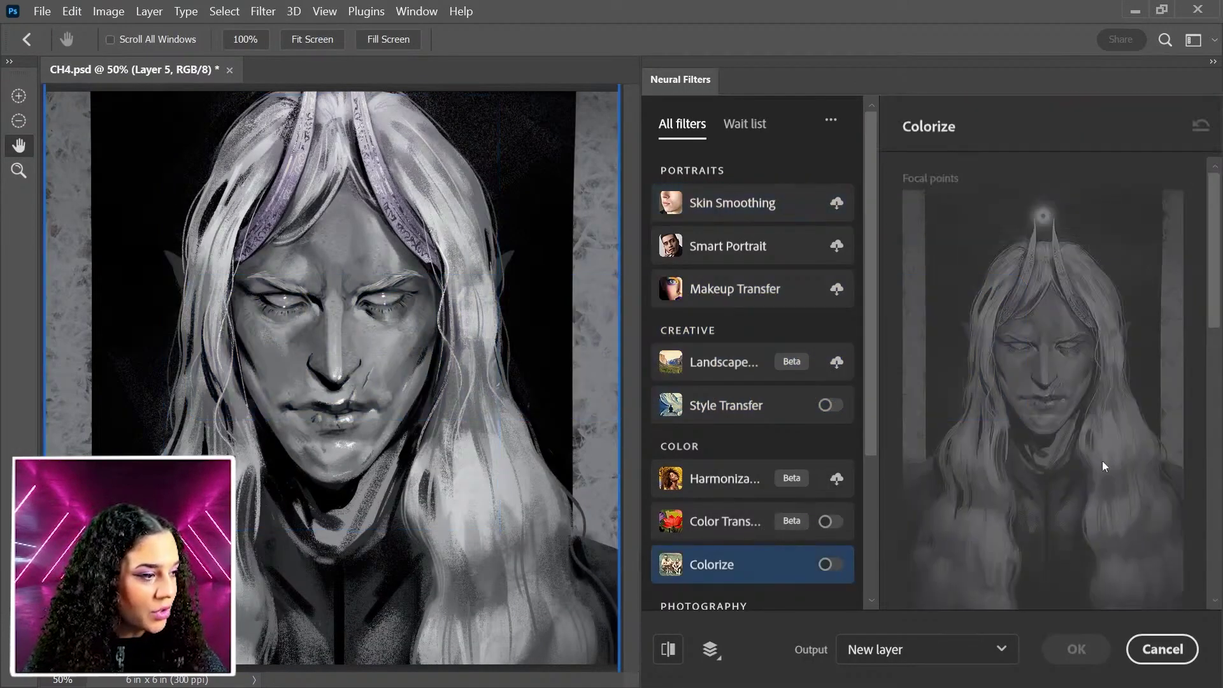
{"action": "scroll", "coordinate": [1074, 480], "scroll_direction": "down", "scroll_amount": 5}
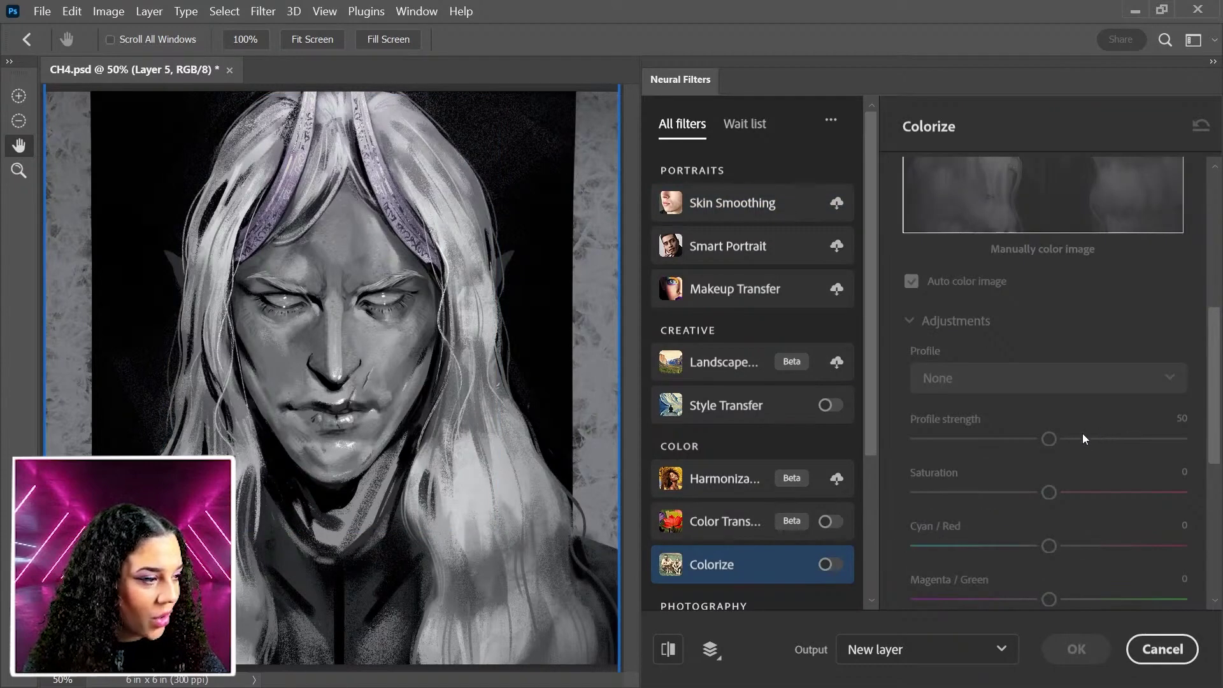
{"action": "left_click", "coordinate": [828, 565]}
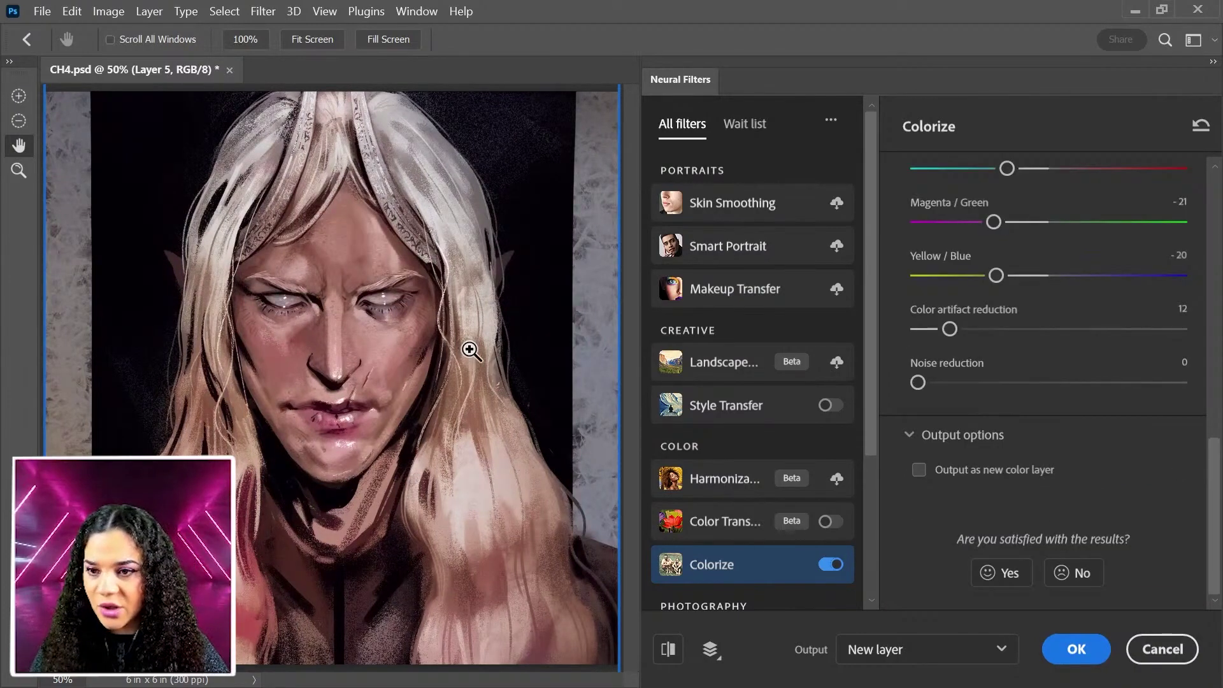
Zoom in on the painting's face and set Color artifact reduction to 31.
{"action": "left_click", "coordinate": [471, 351]}
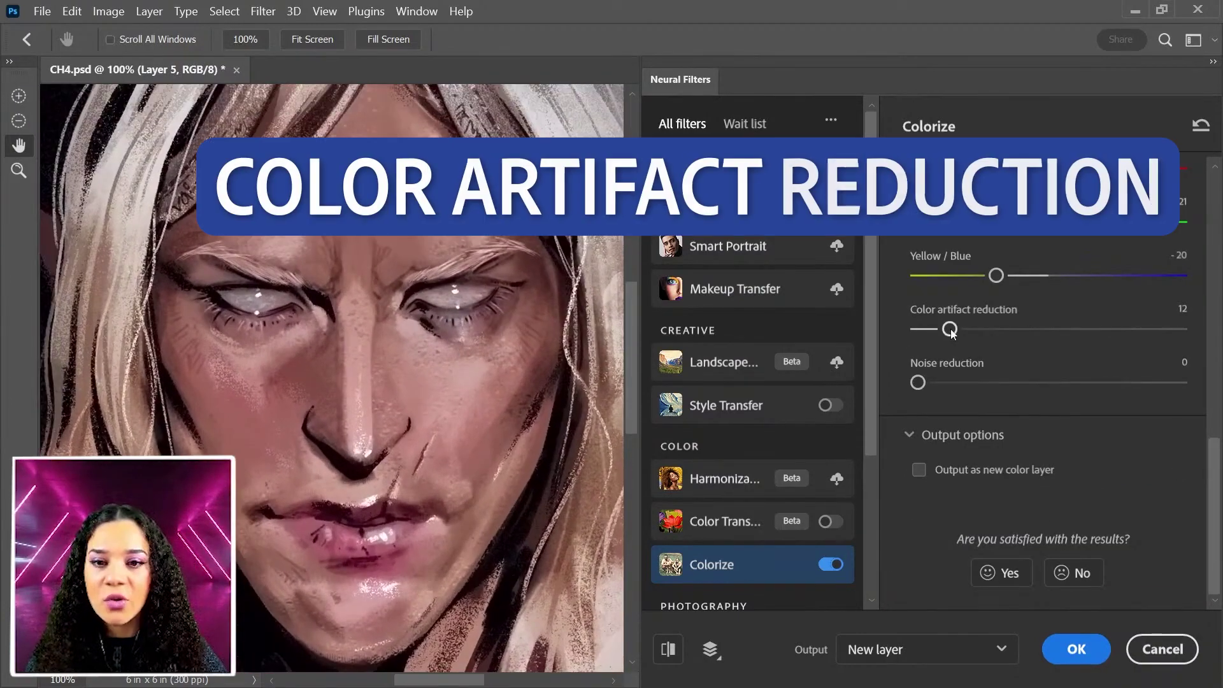
{"action": "left_click_drag", "start_coordinate": [950, 329], "coordinate": [1047, 335]}
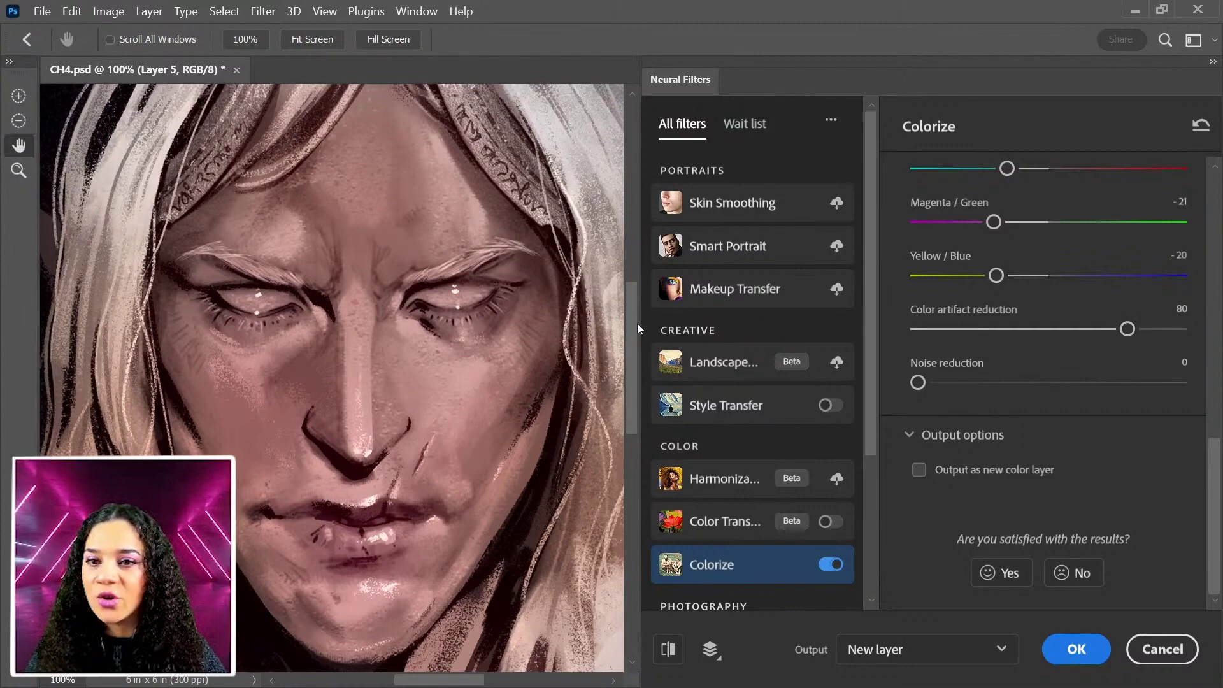
{"action": "left_click_drag", "start_coordinate": [1127, 329], "coordinate": [998, 337]}
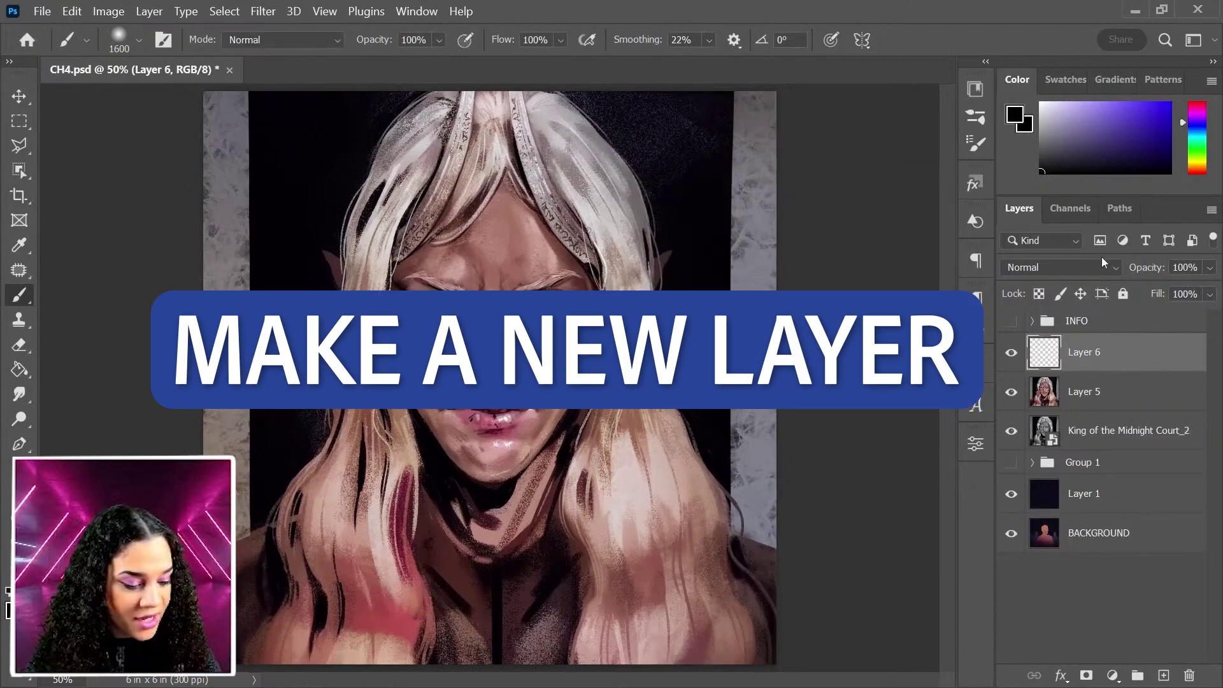
Switch Layer 6 to Color blend mode and brush a sampled pinkish red over the lower hair.
{"action": "left_click", "coordinate": [1108, 268]}
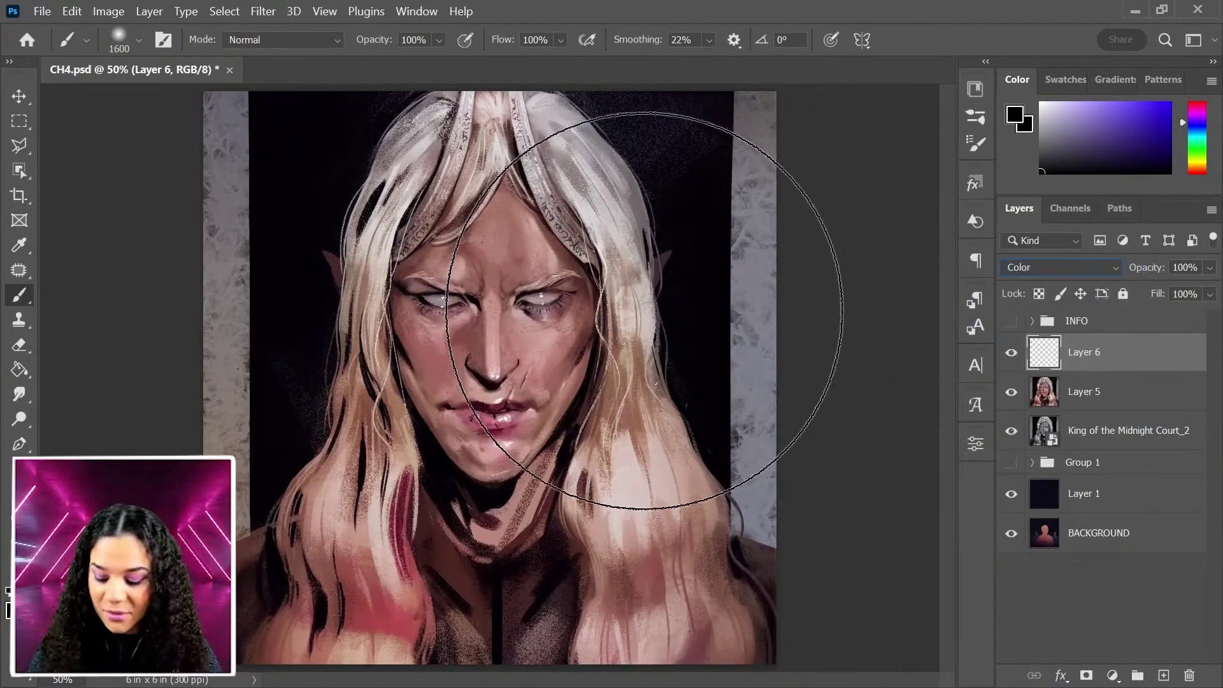
{"action": "key", "text": "bracketleft"}
{"action": "key", "text": "bracketleft"}
{"action": "key", "text": "bracketleft"}
{"action": "key", "text": "bracketleft"}
{"action": "key", "text": "bracketleft"}
{"action": "key", "text": "bracketleft"}
{"action": "key", "text": "bracketleft"}
{"action": "key", "text": "bracketleft"}
{"action": "key", "text": "bracketleft"}
{"action": "key", "text": "bracketleft"}
{"action": "key", "text": "alt"}
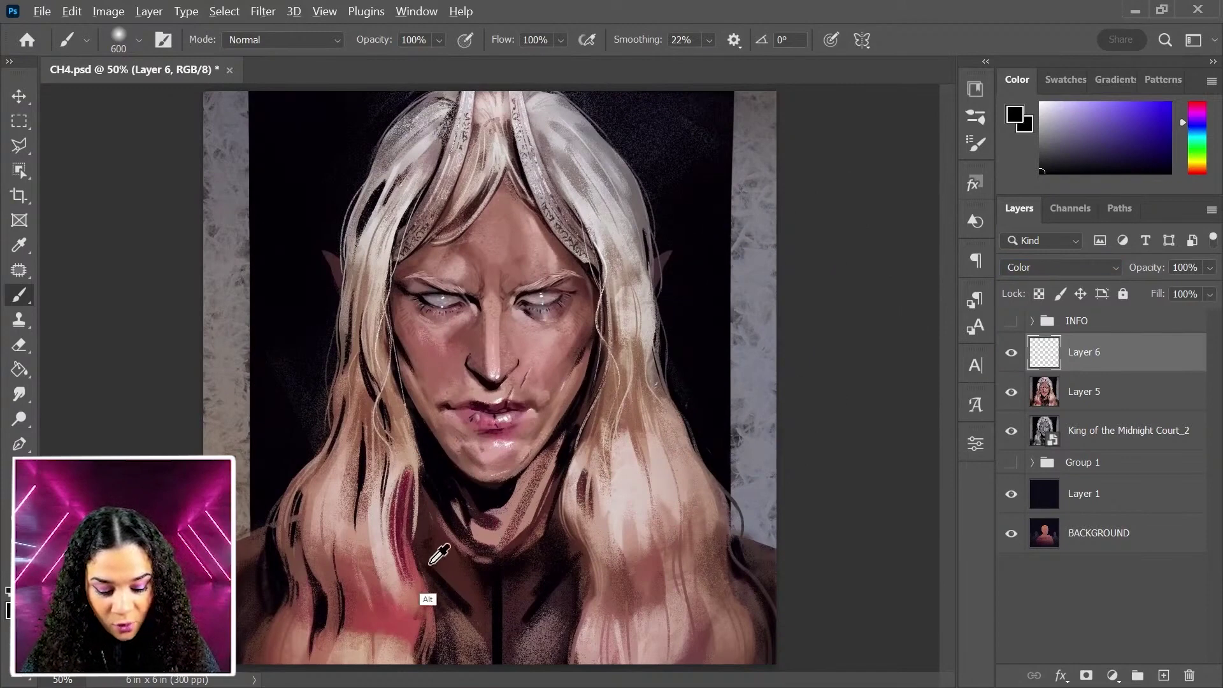
{"action": "left_click", "coordinate": [402, 612], "text": "alt"}
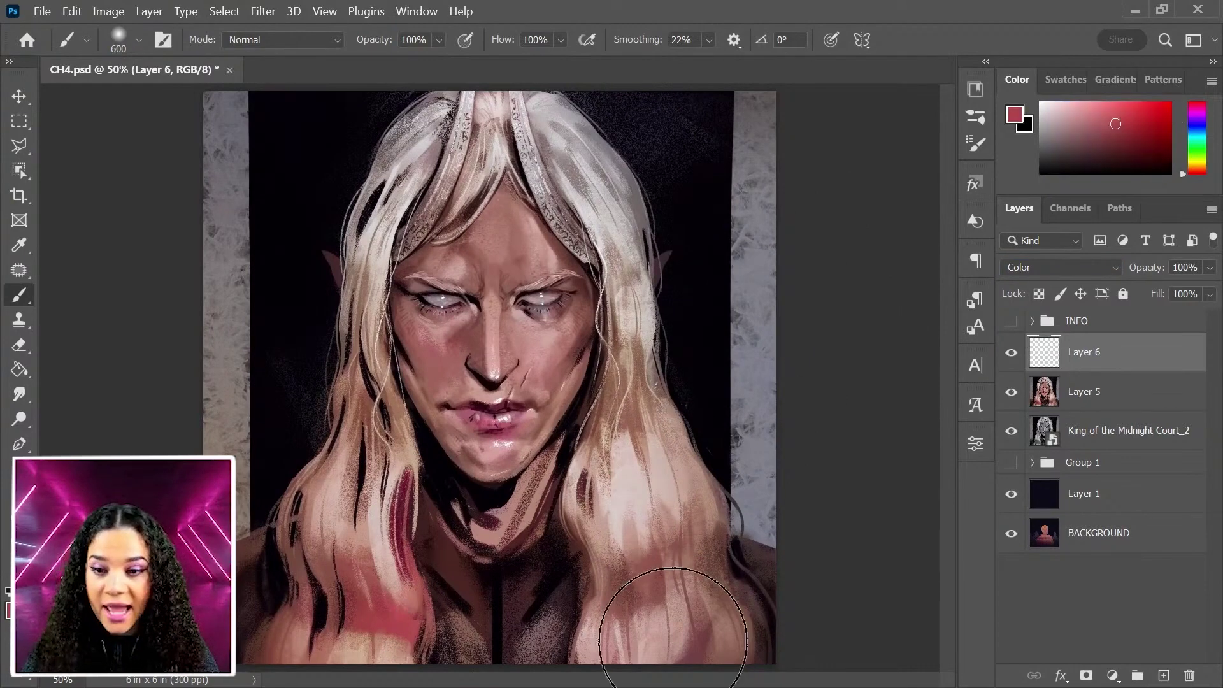
{"action": "mouse_move", "coordinate": [673, 627]}
{"action": "left_mouse_down"}
{"action": "mouse_move", "coordinate": [593, 643]}
{"action": "mouse_move", "coordinate": [655, 519]}
{"action": "mouse_move", "coordinate": [395, 614]}
{"action": "mouse_move", "coordinate": [359, 686]}
{"action": "mouse_move", "coordinate": [355, 627]}
{"action": "mouse_move", "coordinate": [314, 627]}
{"action": "mouse_move", "coordinate": [318, 573]}
{"action": "left_mouse_up"}
Sample the hair's brown, shift it to a lighter gold, and paint gold down the upper hair.
{"action": "key", "text": "alt"}
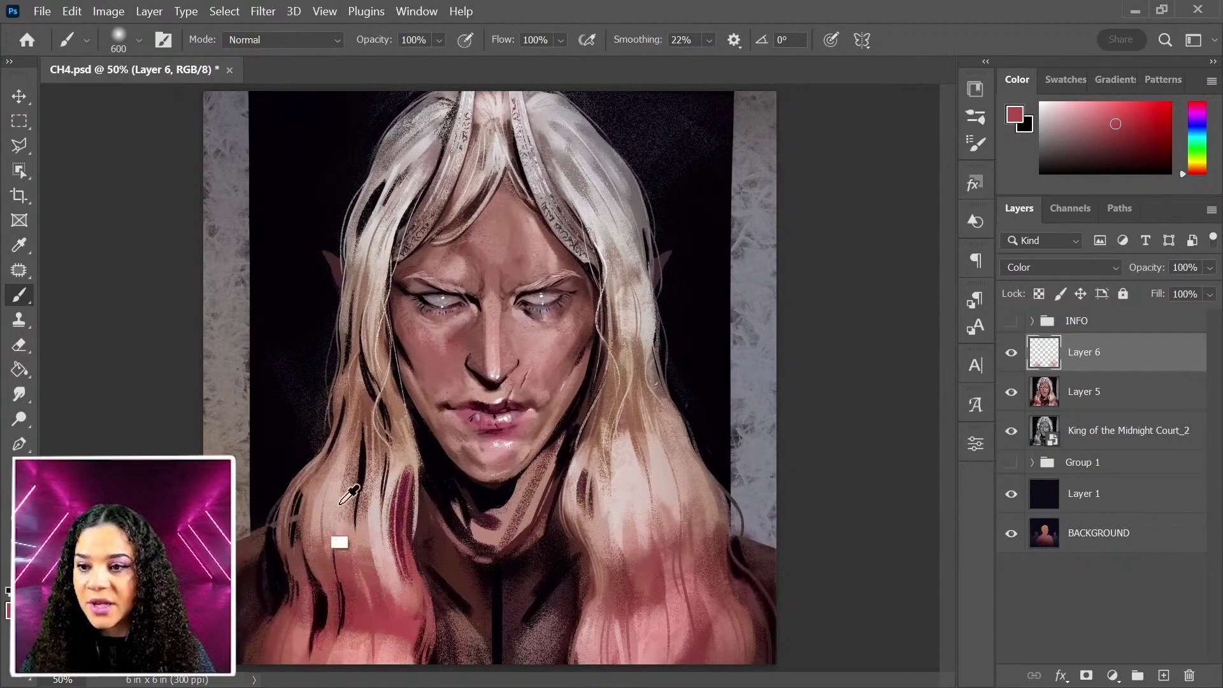
{"action": "left_click", "coordinate": [368, 413], "text": "alt"}
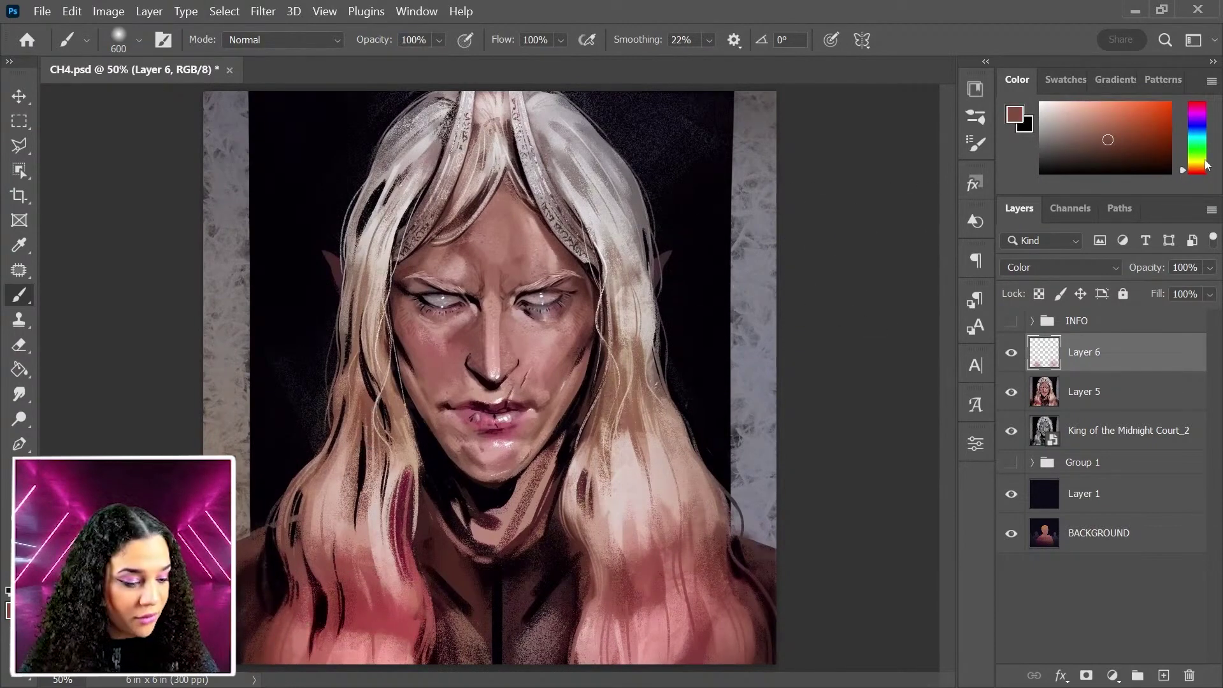
{"action": "left_click_drag", "start_coordinate": [1201, 167], "coordinate": [1200, 166]}
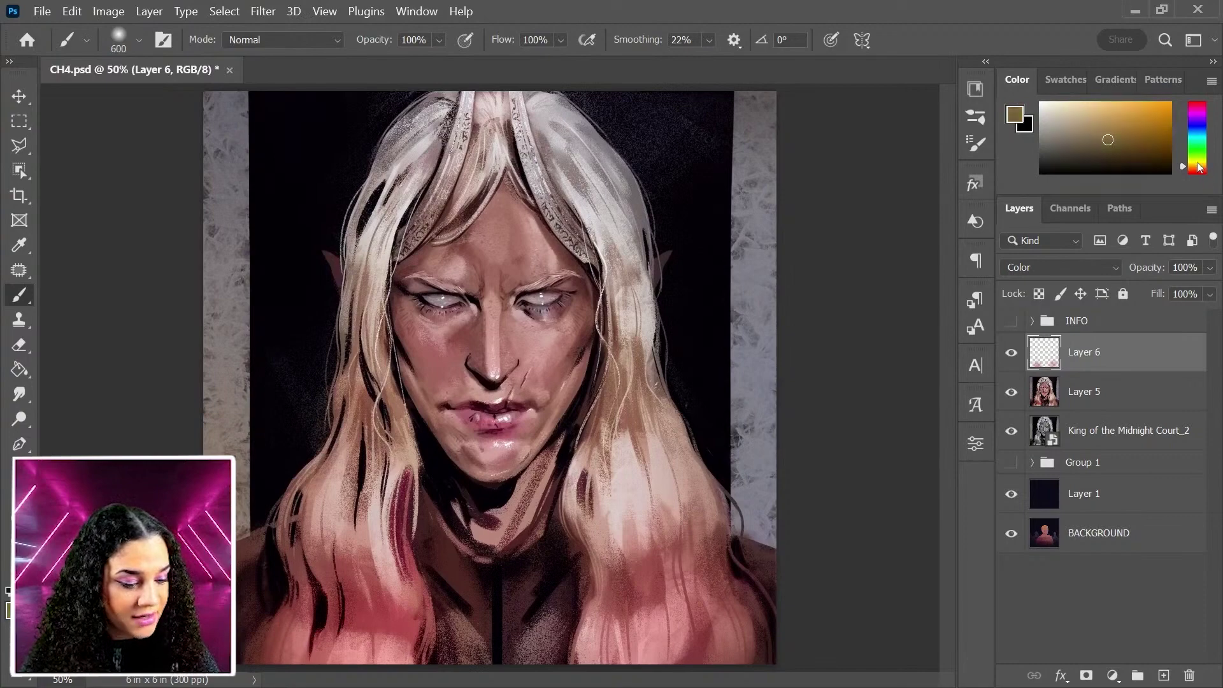
{"action": "left_click", "coordinate": [1121, 112]}
{"action": "key", "text": "bracketleft"}
{"action": "key", "text": "bracketleft"}
{"action": "key", "text": "bracketleft"}
{"action": "key", "text": "bracketleft"}
{"action": "key", "text": "bracketleft"}
{"action": "key", "text": "bracketleft"}
{"action": "key", "text": "bracketleft"}
{"action": "key", "text": "bracketleft"}
{"action": "key", "text": "bracketleft"}
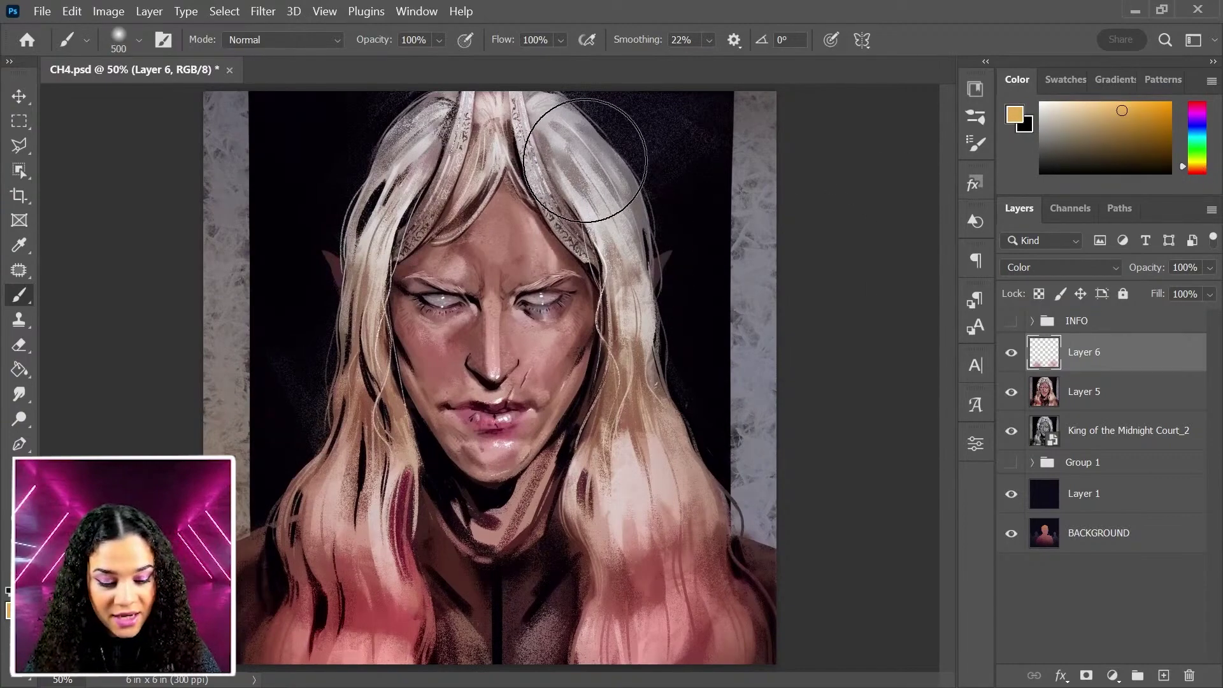
{"action": "key", "text": "bracketright"}
{"action": "key", "text": "bracketright"}
{"action": "key", "text": "bracketright"}
{"action": "mouse_move", "coordinate": [574, 136]}
{"action": "left_mouse_down"}
{"action": "mouse_move", "coordinate": [616, 229]}
{"action": "mouse_move", "coordinate": [620, 268]}
{"action": "mouse_move", "coordinate": [583, 143]}
{"action": "mouse_move", "coordinate": [638, 350]}
{"action": "left_mouse_up"}
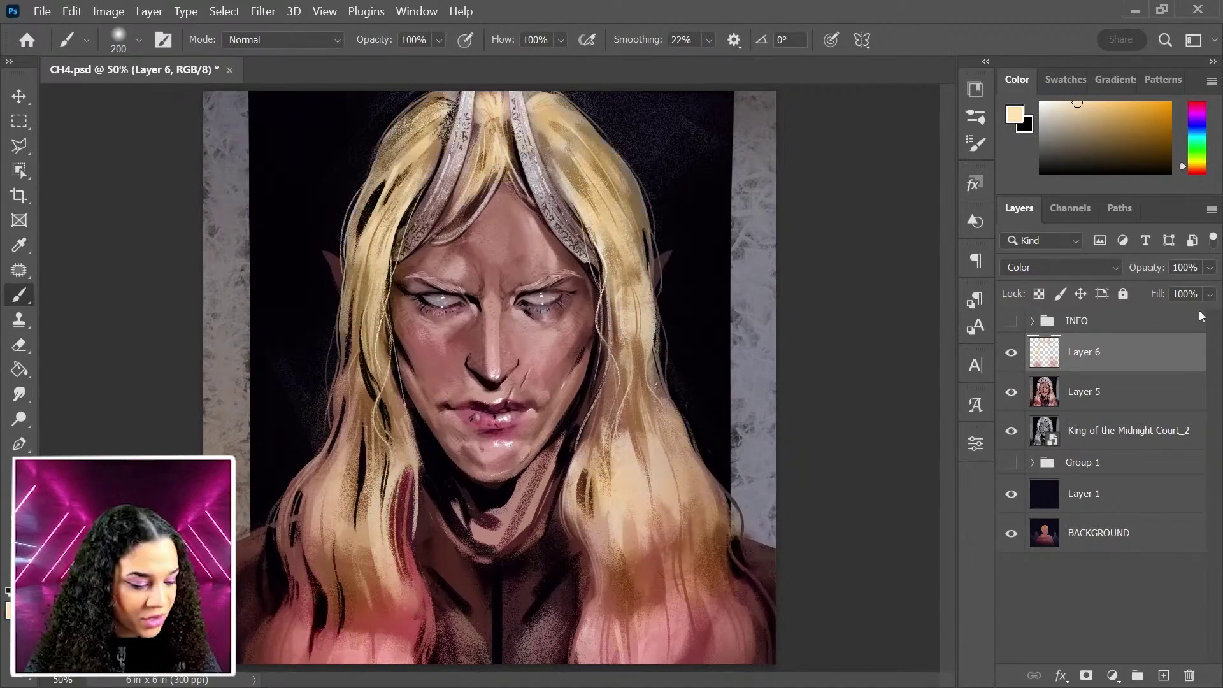
Lower Layer 6's fill to 63% and combine Layers 5 and 6 into a Group 2 smart object.
{"action": "left_click_drag", "start_coordinate": [1212, 298], "coordinate": [1178, 318]}
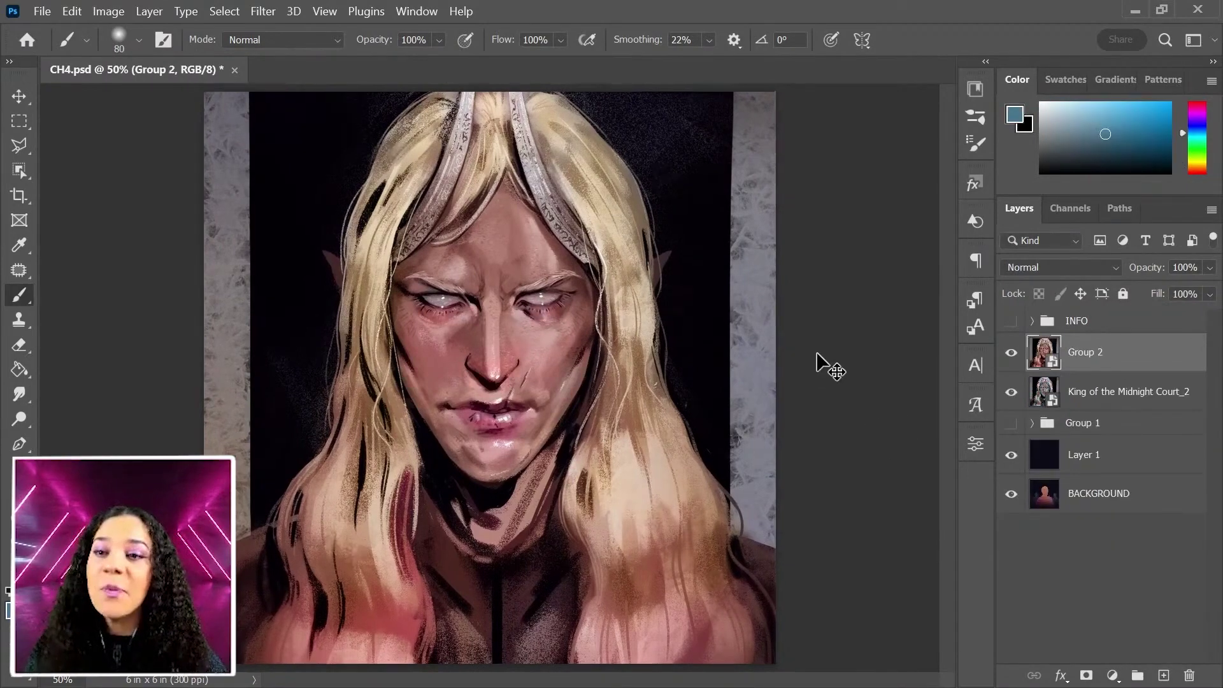
{"action": "key", "text": "ctrl+minus"}
{"action": "key", "text": "ctrl+plus"}
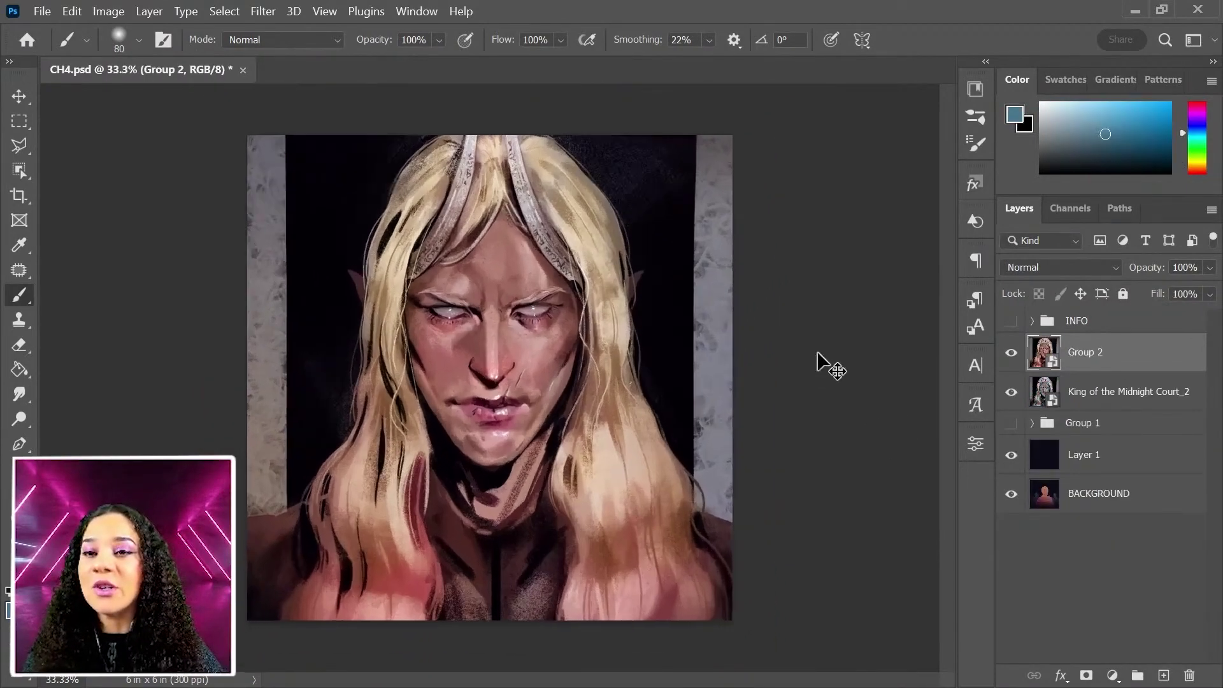